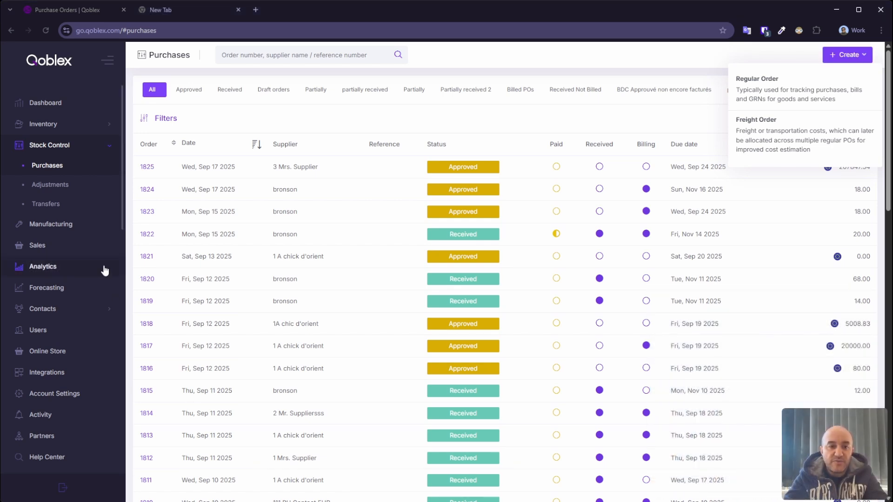
- Create a new regular purchase order and choose Leonardo as its supplier
click(60, 166)
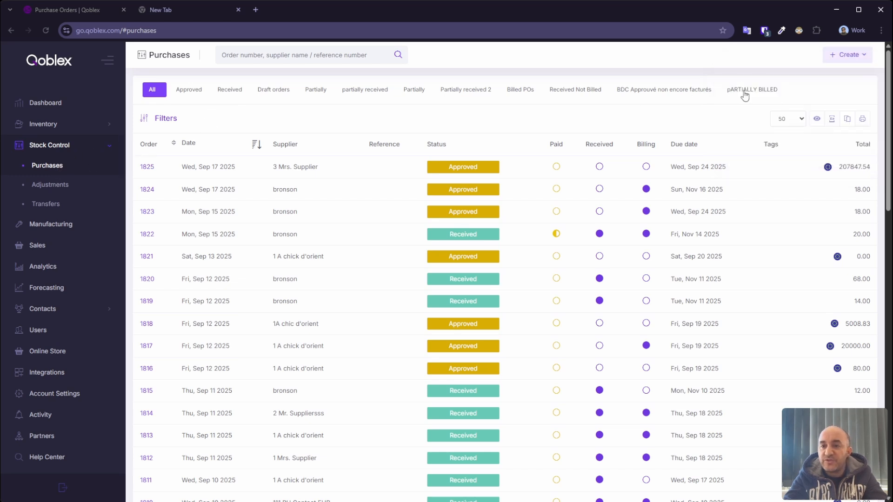
click(848, 55)
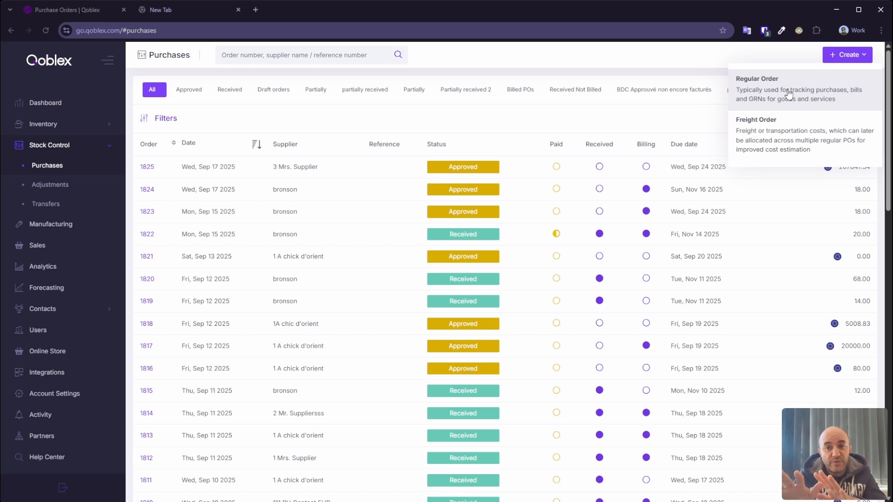
click(762, 94)
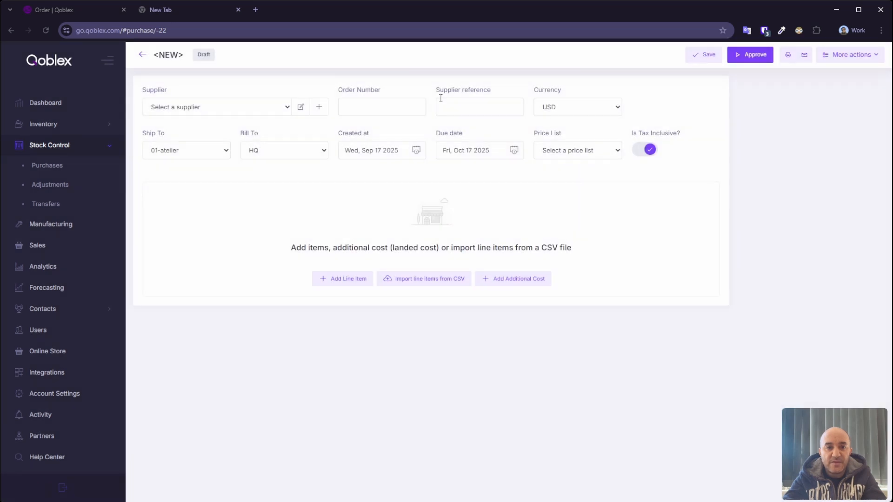
click(242, 105)
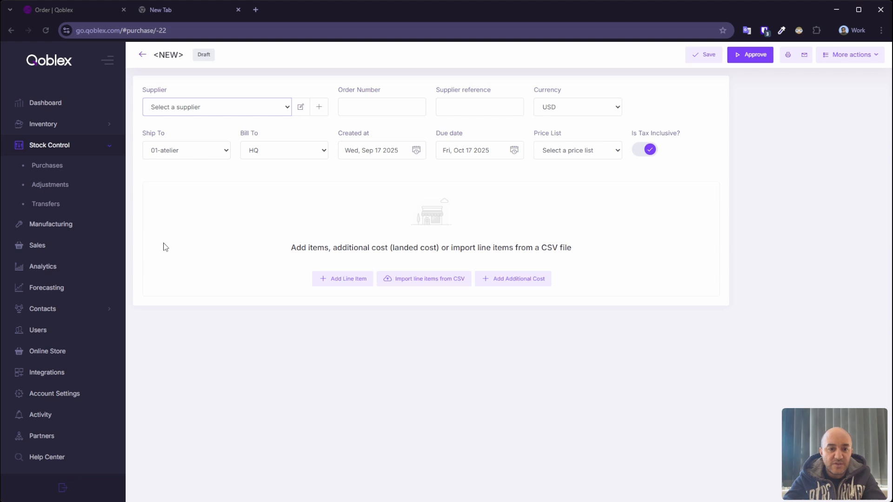
text(Leonardo)
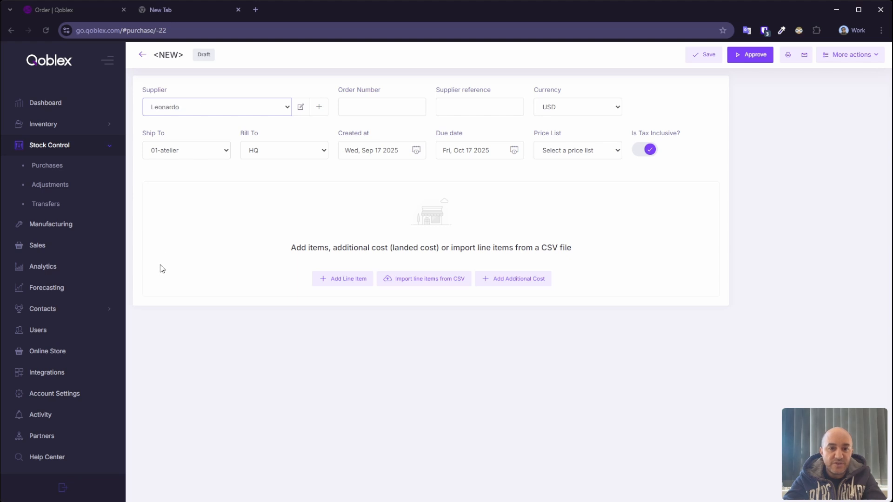
- Set the purchase order's currency to EUR, leaving the order number and supplier reference empty
click(361, 108)
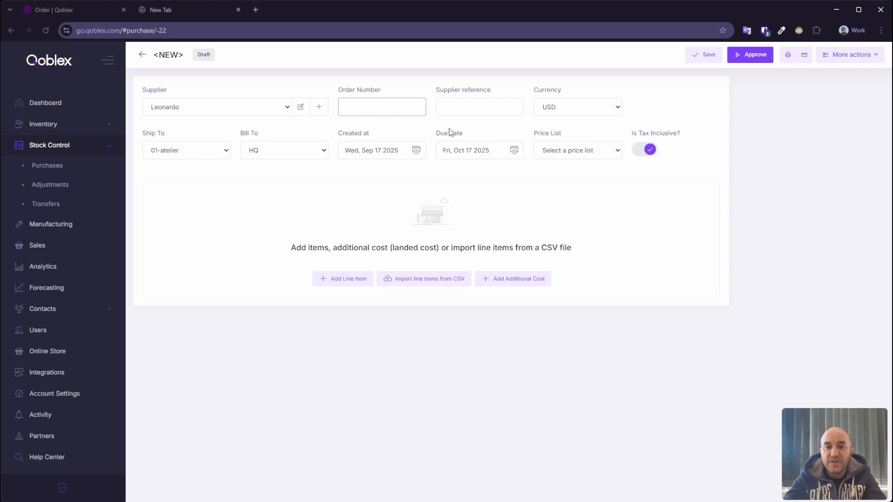
click(472, 108)
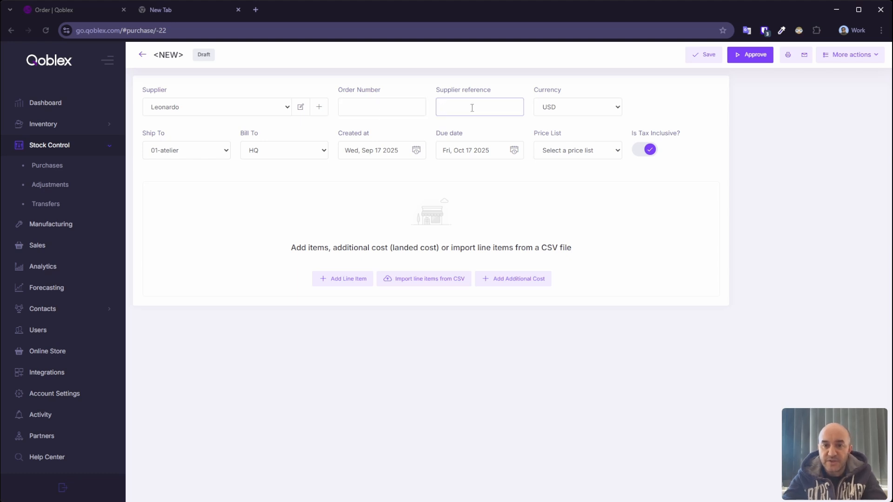
click(557, 108)
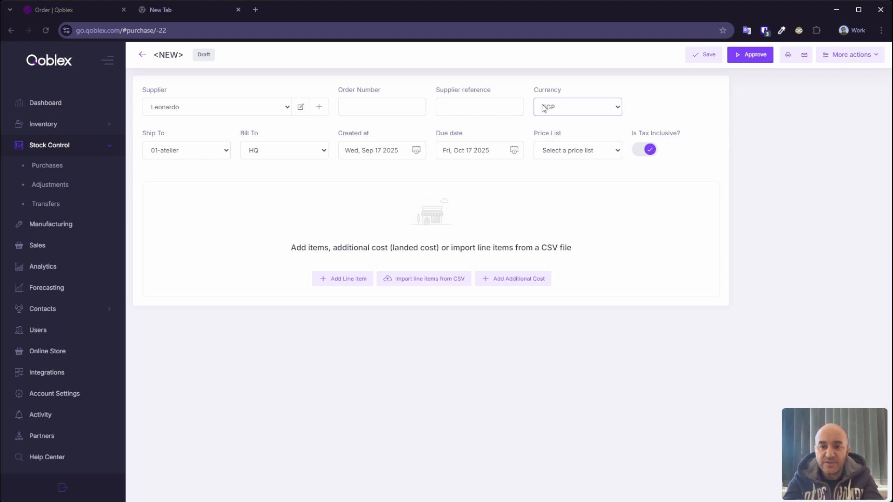
key(e)
key(e)
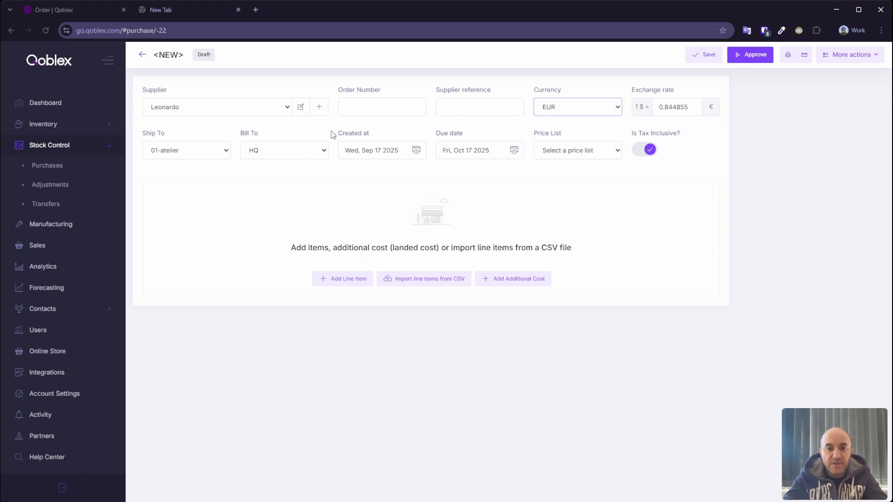
- Assign the EURO NEW TEST price list to the purchase order
click(376, 150)
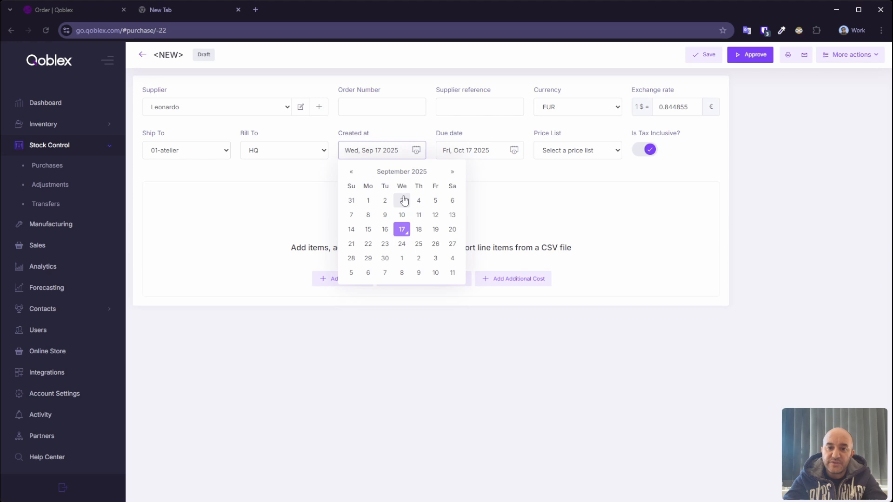
click(473, 134)
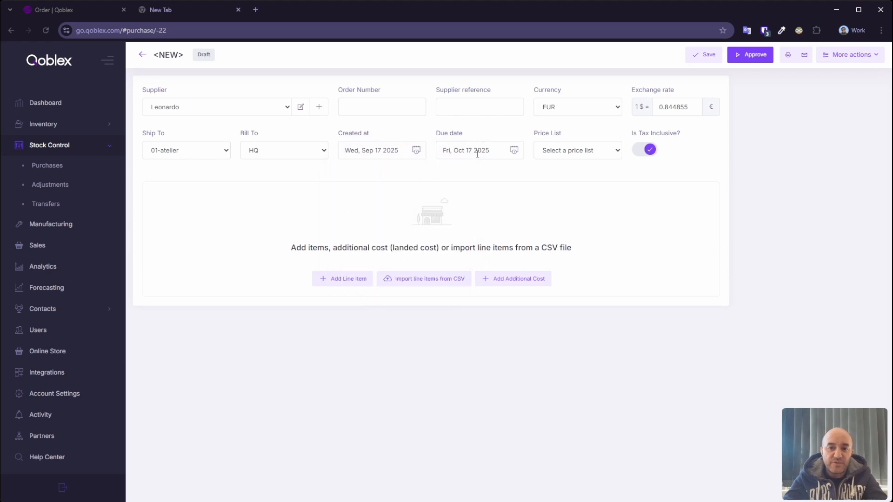
click(565, 155)
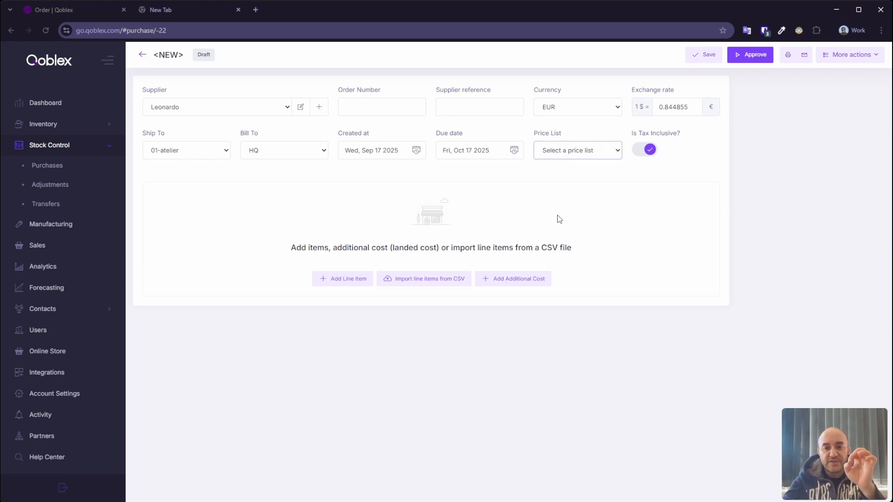
click(617, 296)
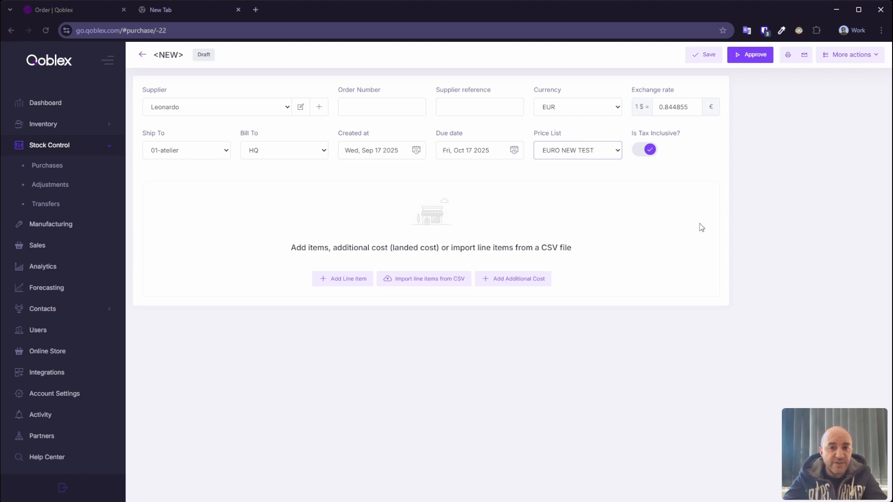
double_click(548, 134)
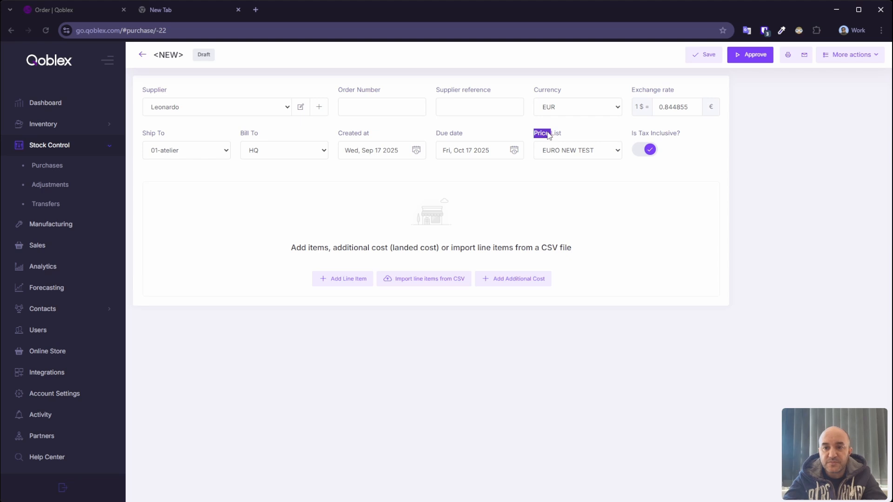
click(663, 185)
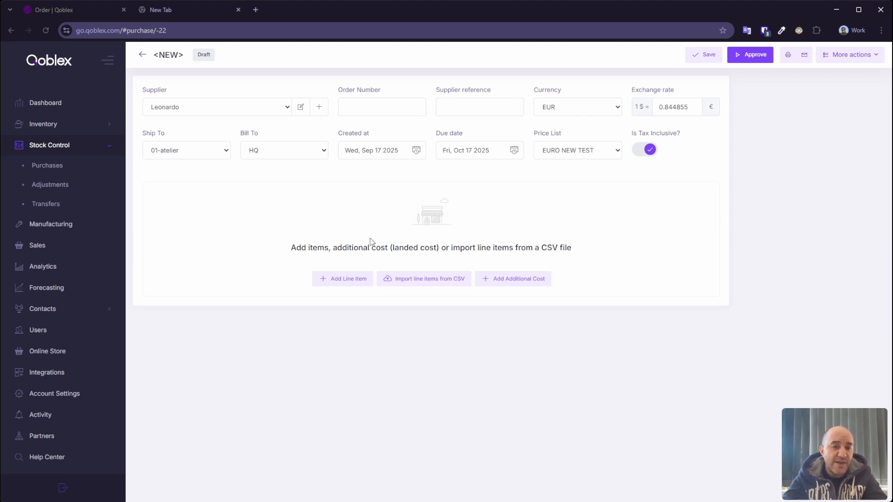
- Search the line-item products for "snow" and select The Collection Snowboard: Liquid and The Collection Snowboard: Oxygen
click(343, 284)
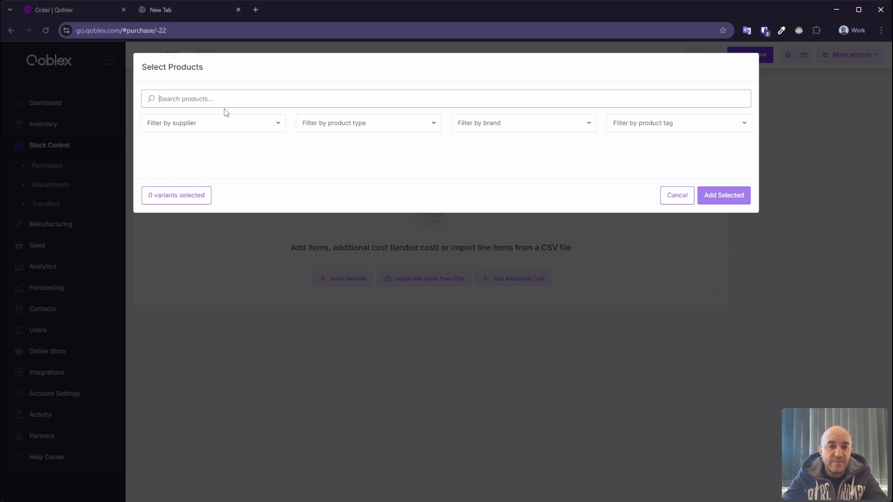
text(snow)
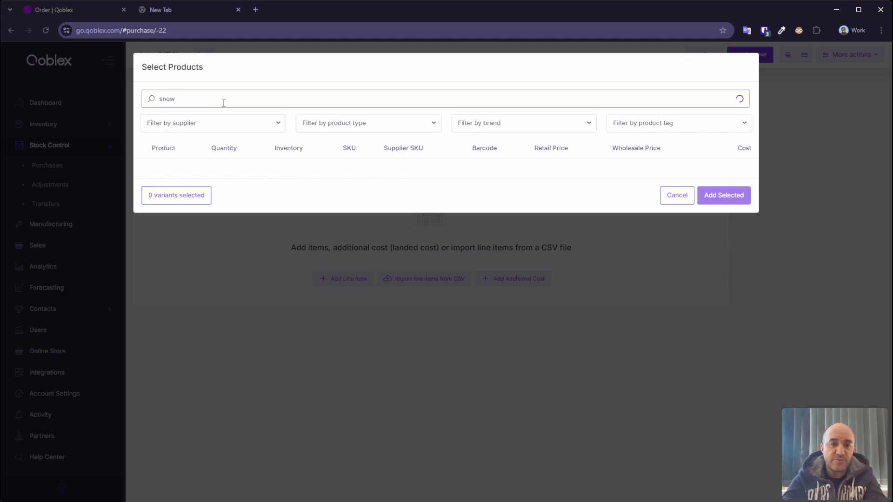
click(145, 197)
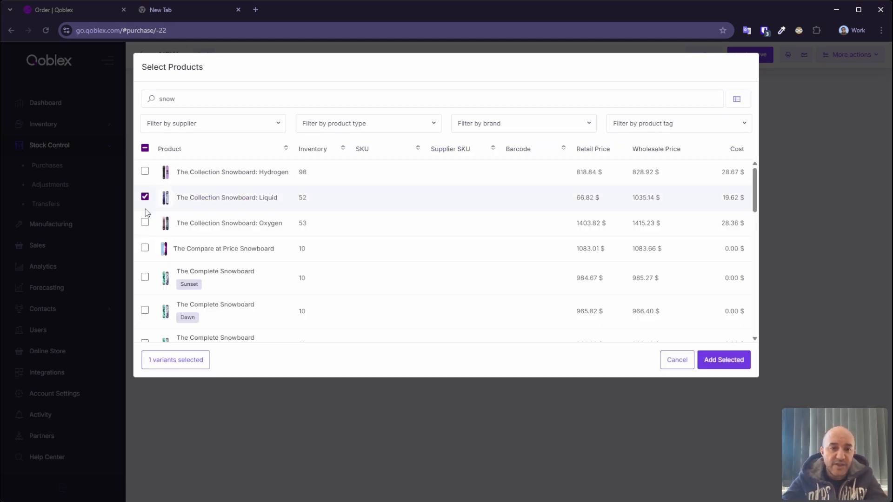
click(145, 223)
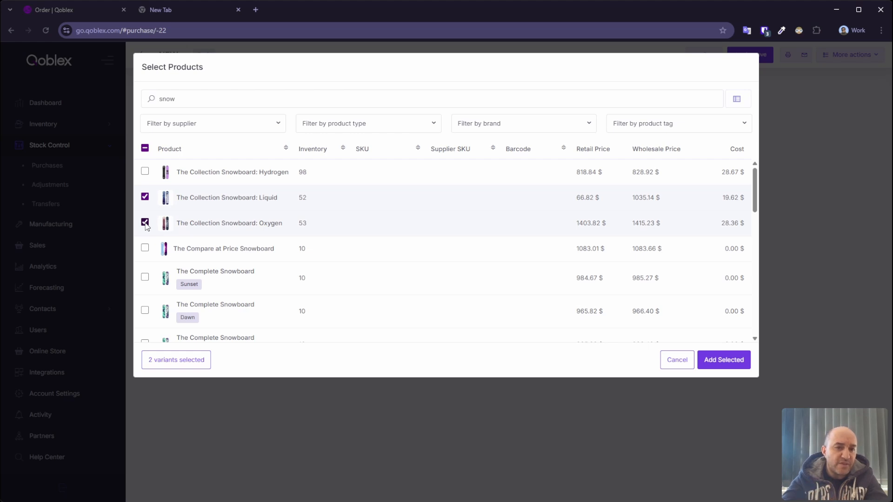
- Search the products for "shoes" and also select the white Adidas Shoes in sizes 9 and 5
double_click(190, 99)
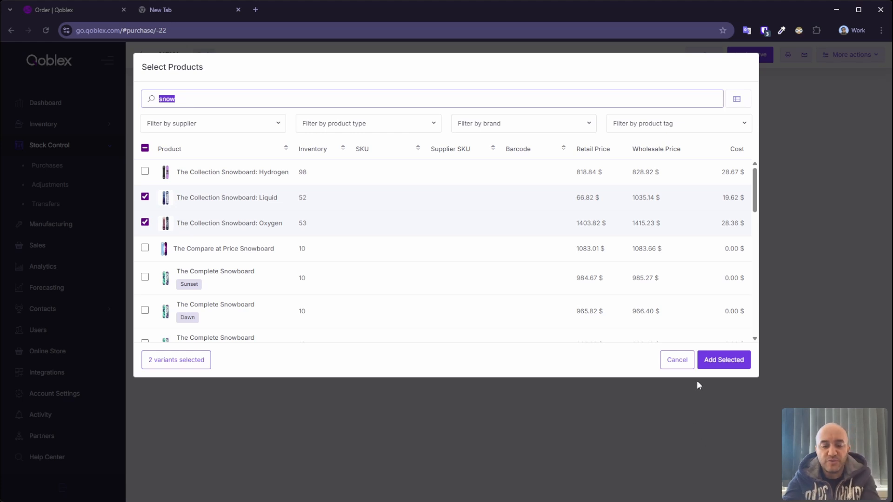
text(show)
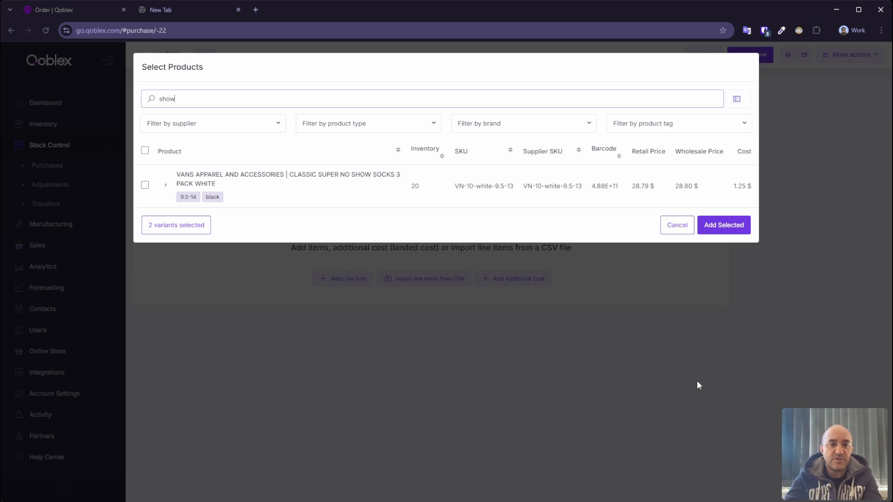
key(BackSpace)
key(BackSpace)
key(BackSpace)
text(shoes)
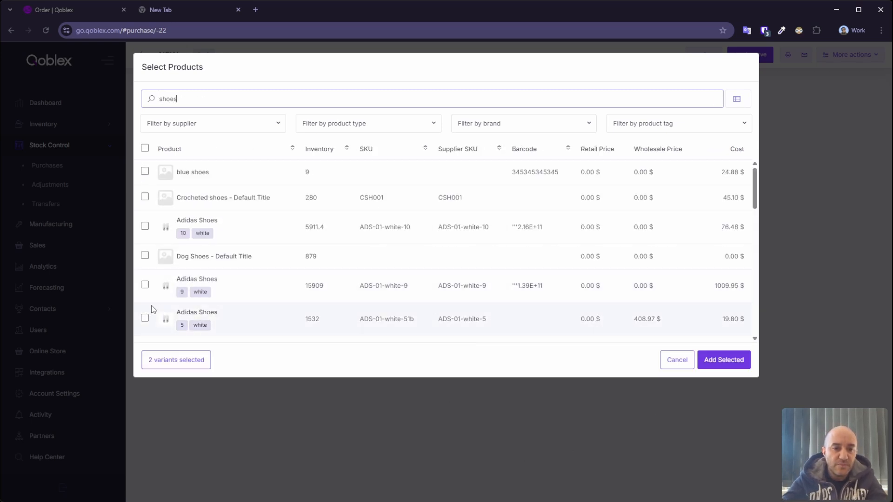
click(145, 285)
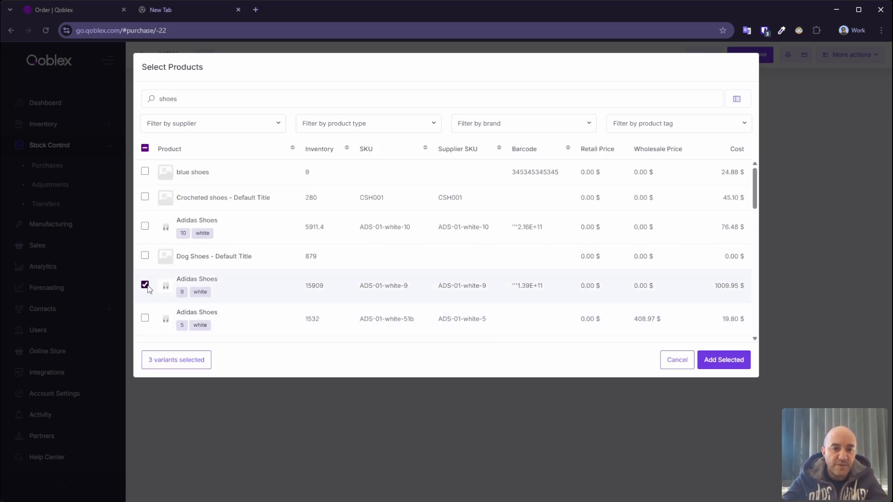
click(146, 318)
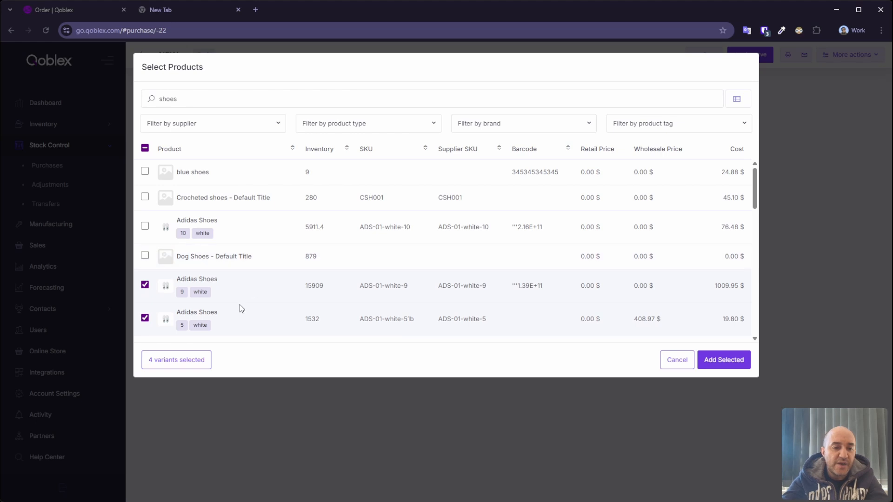
- Review the list of selected variants and add all four to the purchase order
click(181, 362)
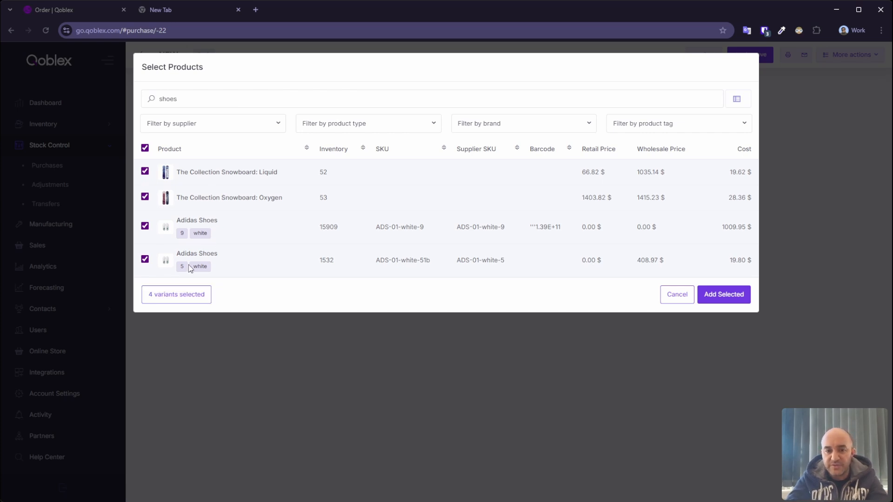
click(146, 263)
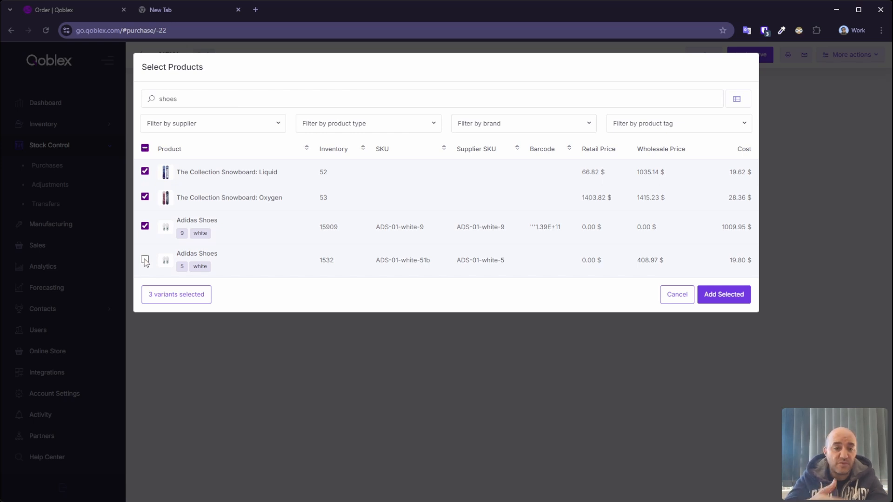
click(146, 260)
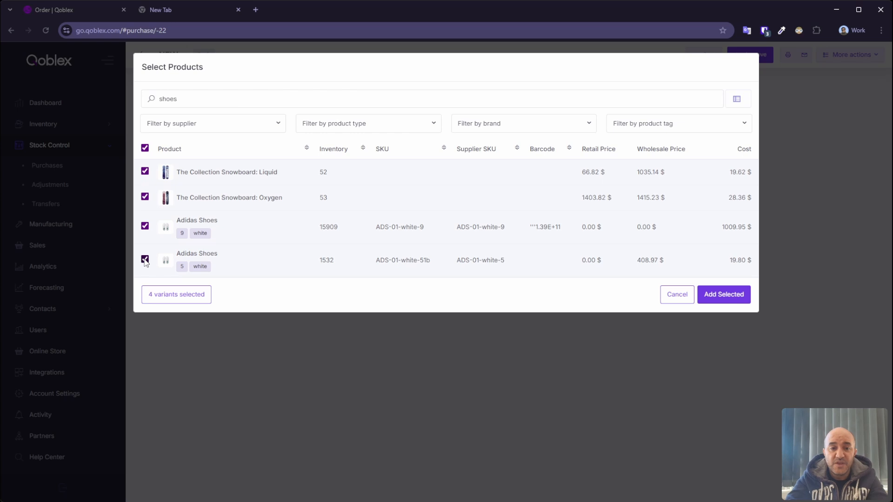
click(223, 125)
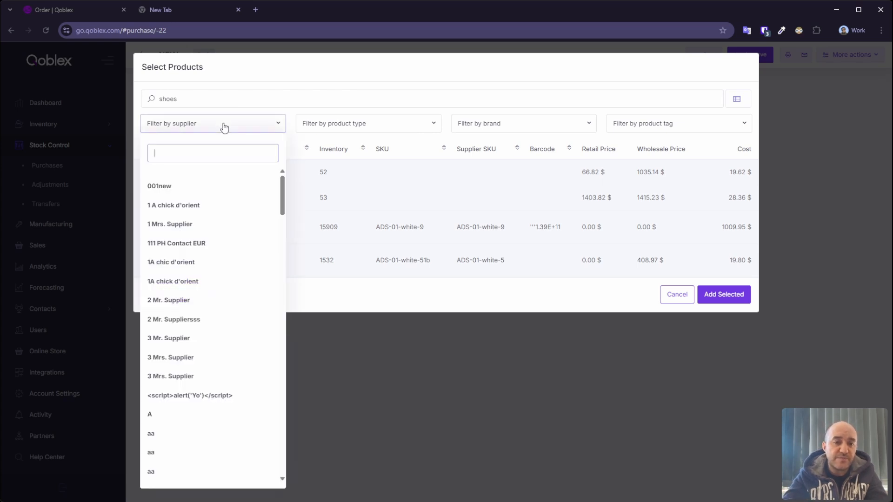
click(312, 132)
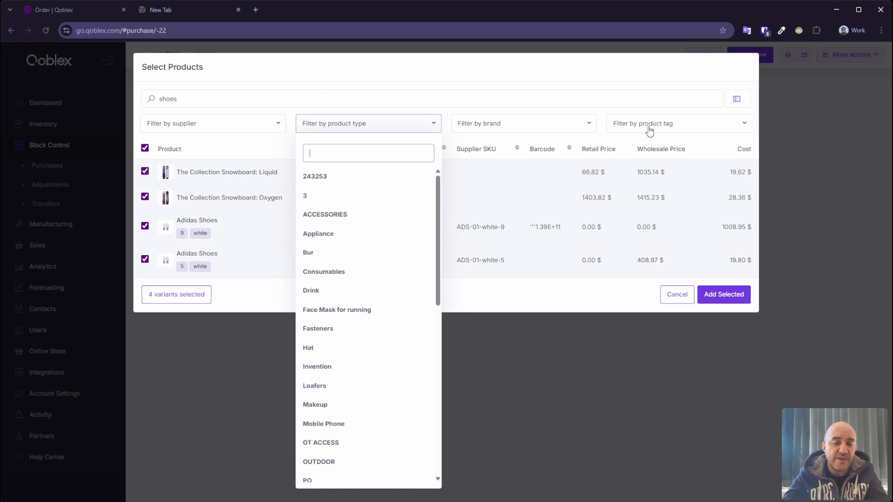
click(577, 299)
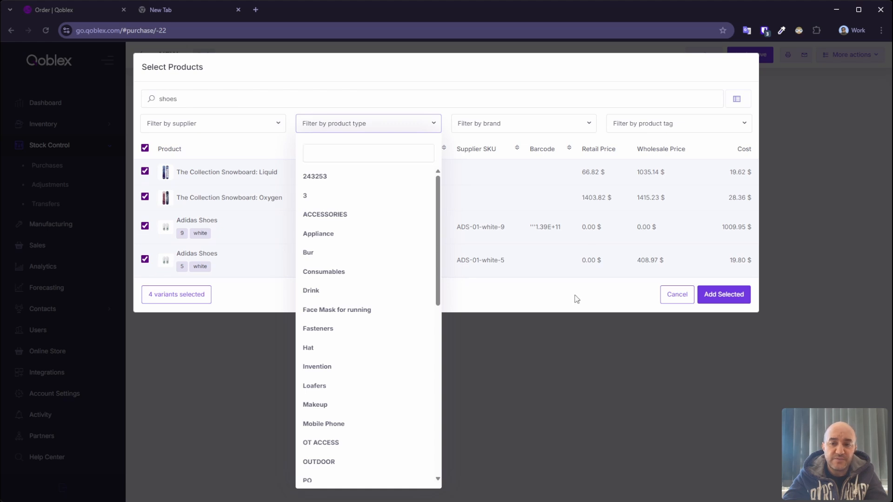
click(718, 301)
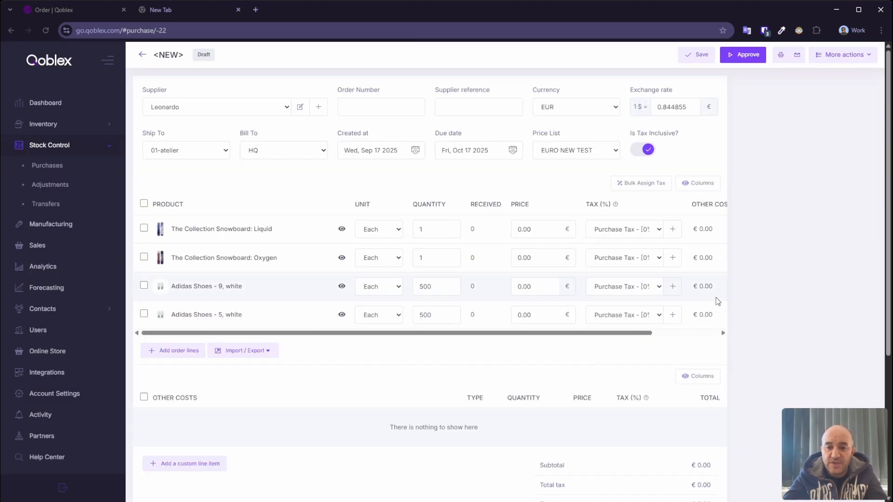
- Change the unit of The Collection Snowboard: Liquid line from Each to the box unit
click(696, 333)
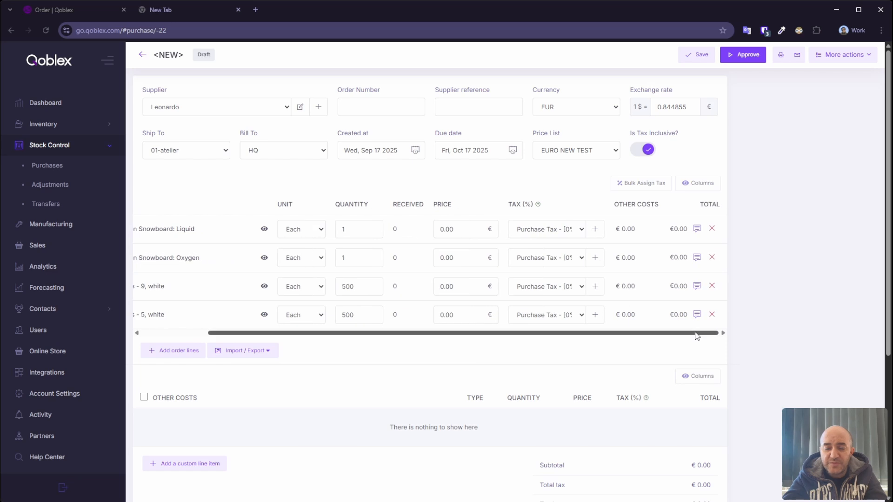
drag(697, 333, 540, 347)
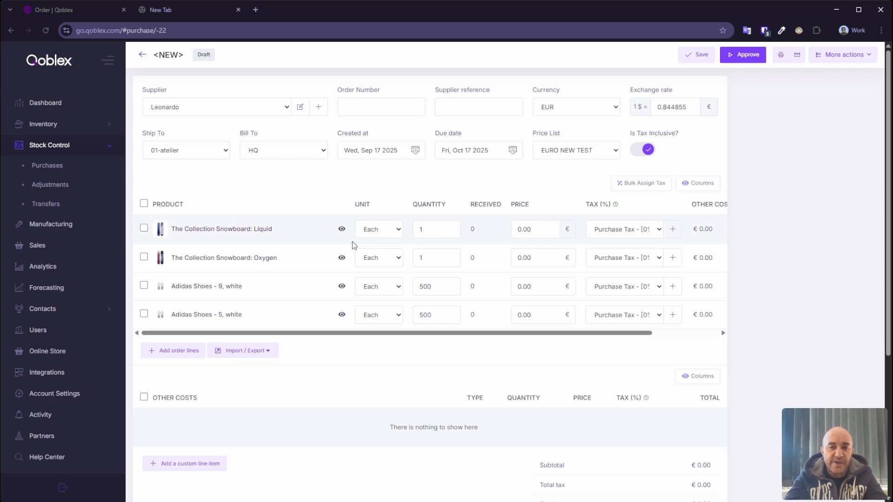
click(429, 234)
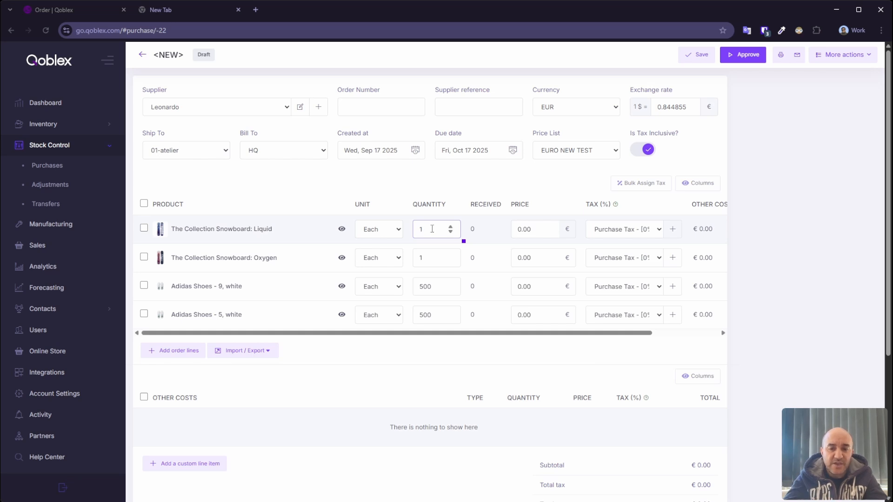
click(396, 229)
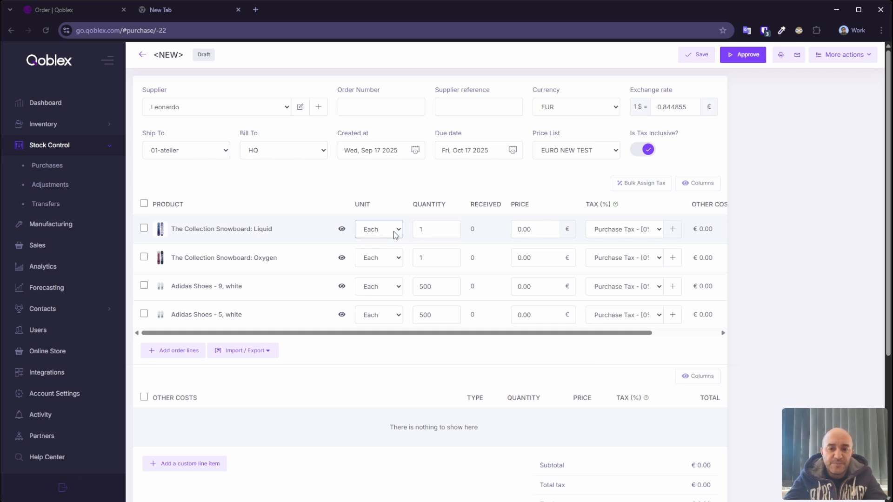
click(390, 298)
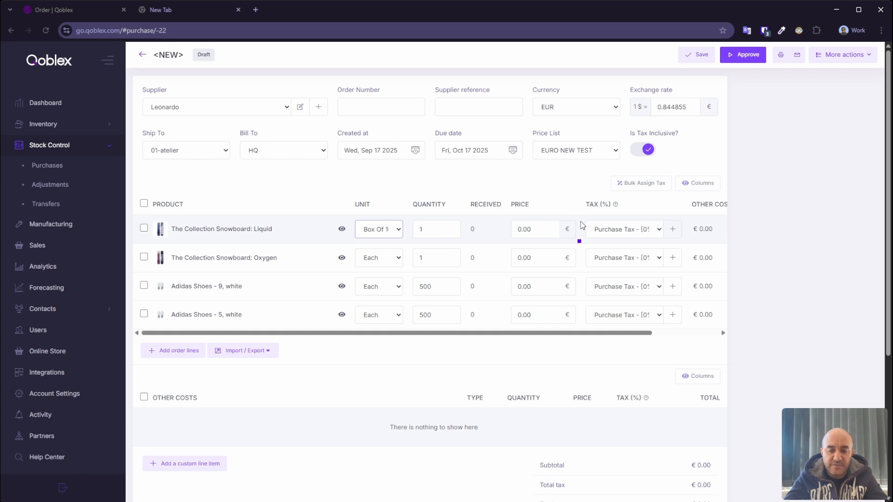
click(422, 232)
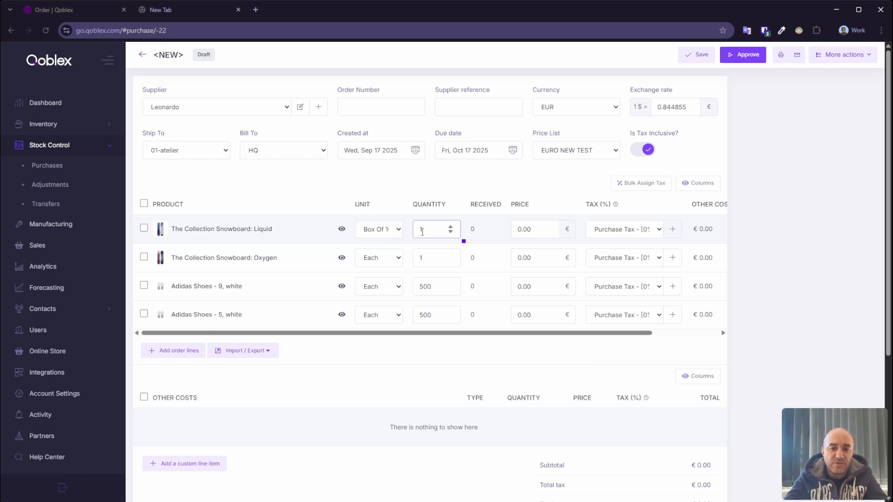
click(396, 233)
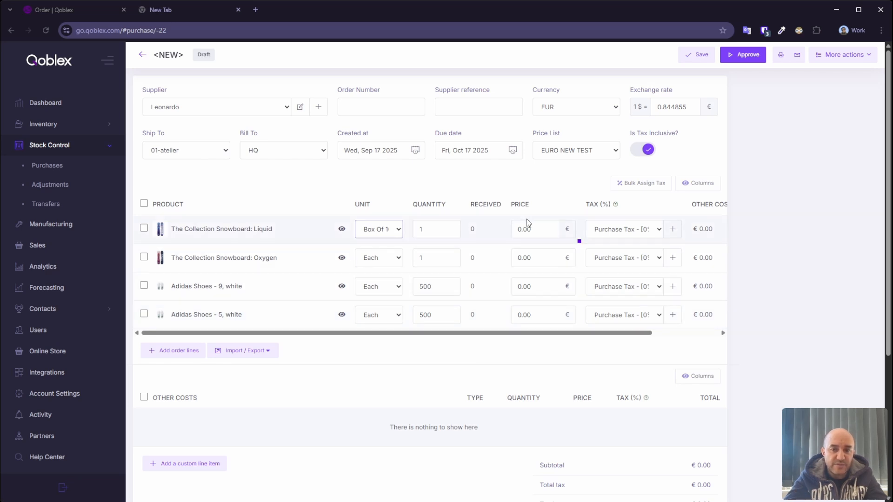
- Set the price of The Collection Snowboard: Liquid to 500 EUR and copy it down to the other three product lines
click(534, 231)
drag(534, 232, 482, 229)
text(500)
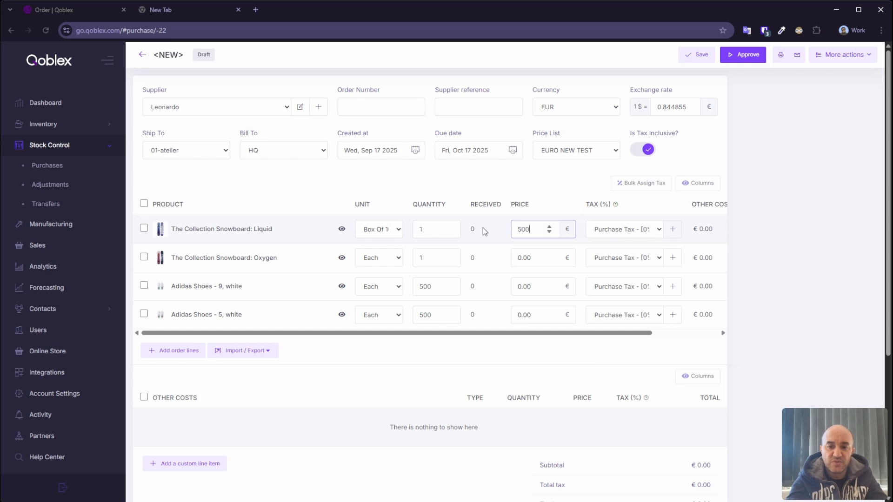
drag(578, 242, 567, 312)
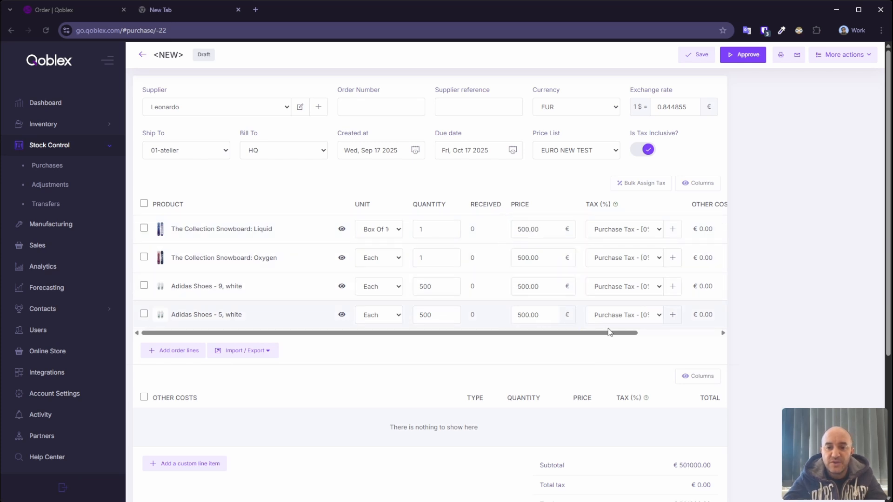
- Check the Other Costs column of the product lines and save the purchase order
drag(609, 334, 697, 340)
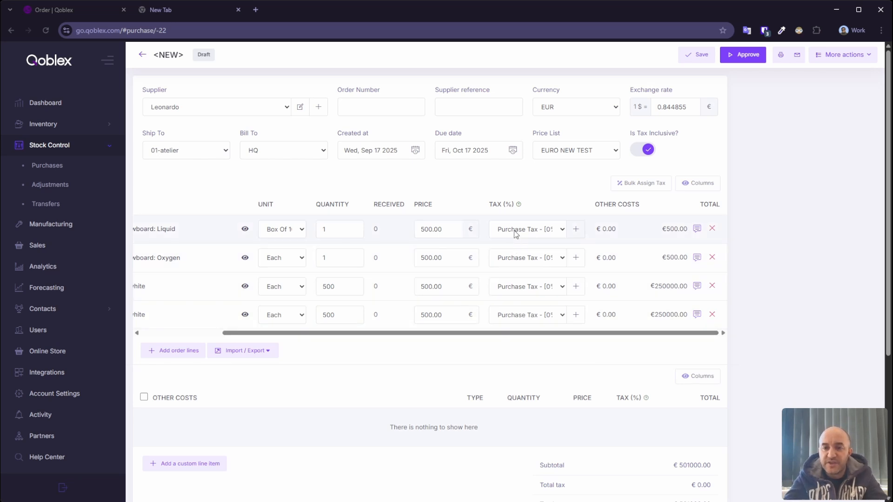
triple_click(597, 205)
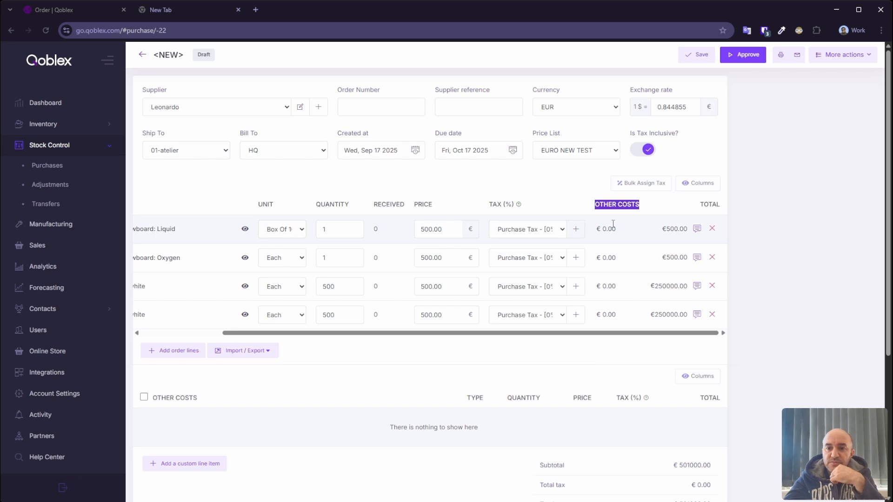
click(695, 56)
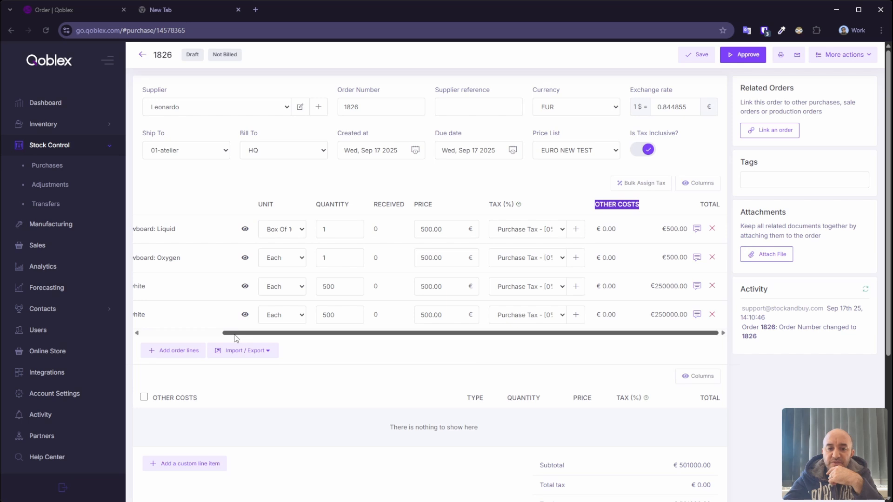
- Add a custom cost line named Shipping with a price of 1000 EUR and save the order
drag(235, 333, 124, 334)
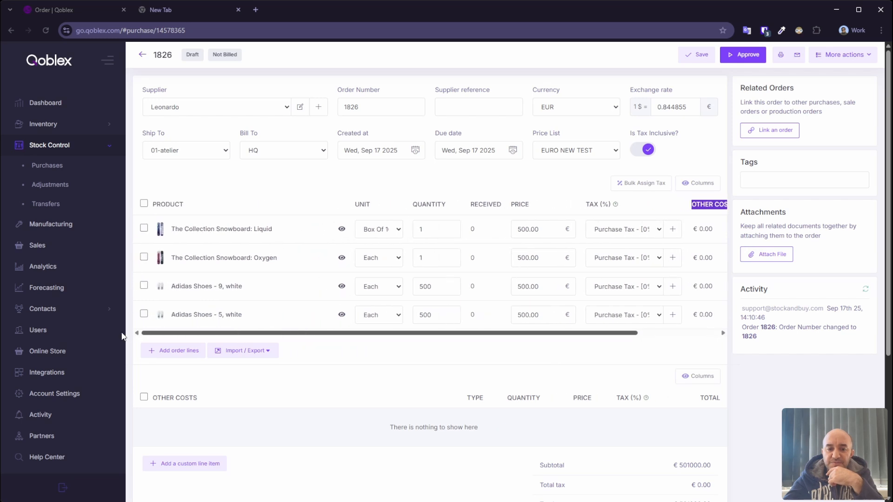
click(190, 465)
click(214, 414)
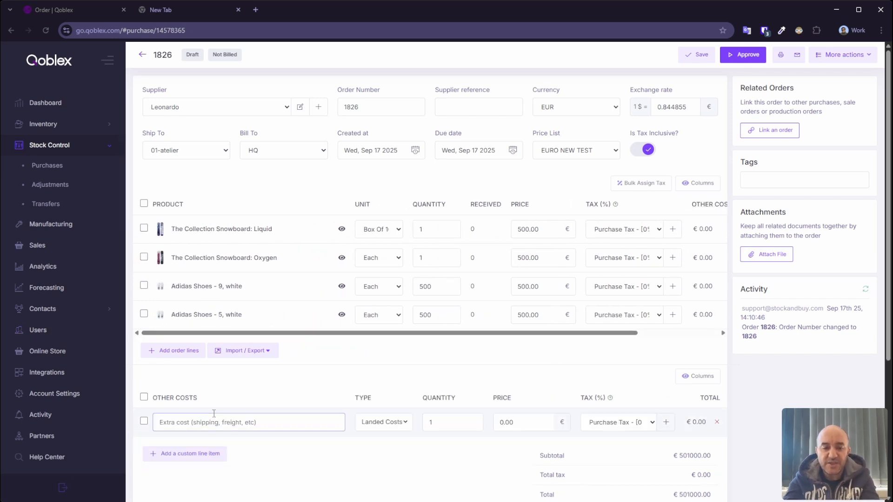
text(Shipping)
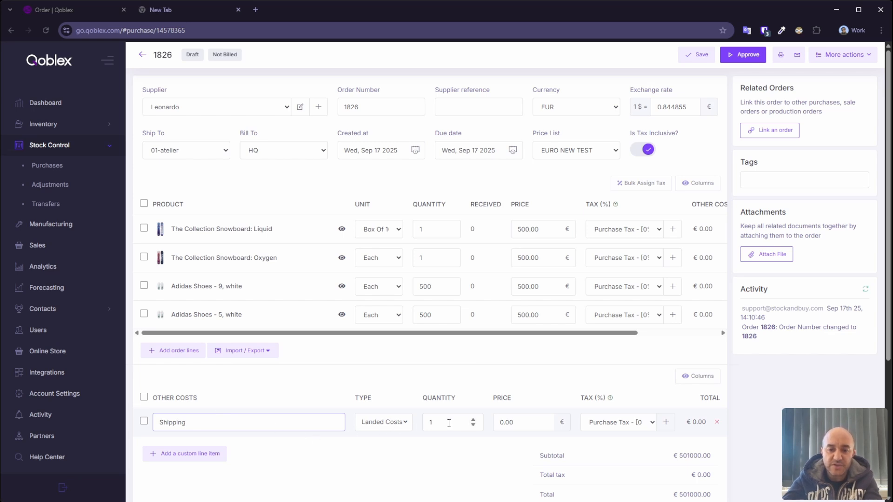
click(524, 426)
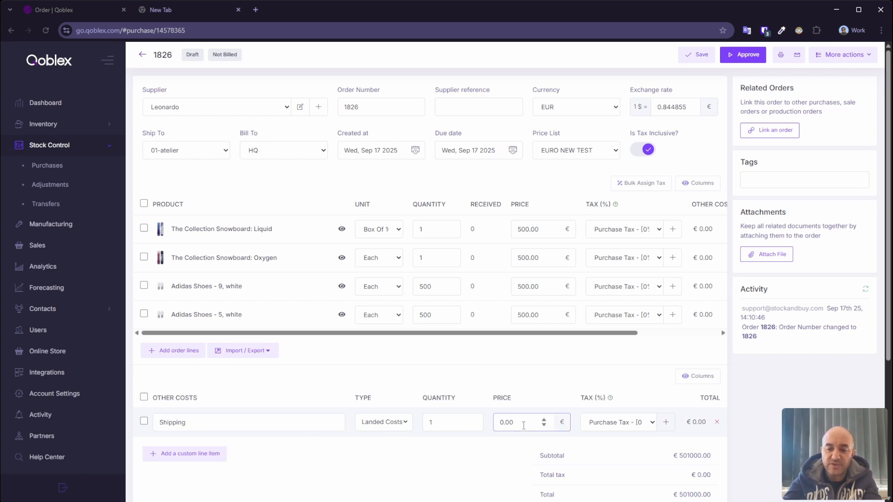
key(BackSpace)
key(BackSpace)
key(BackSpace)
key(BackSpace)
text(1000)
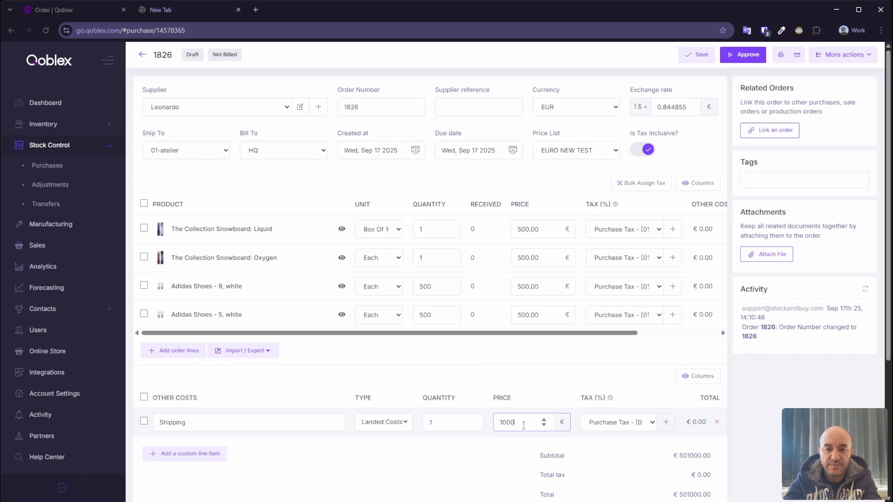
click(696, 62)
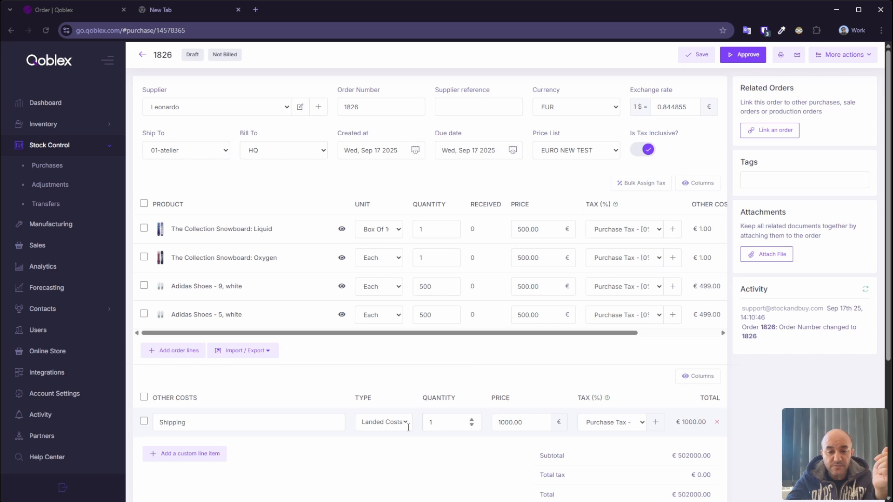
- Add a second custom cost line named Customs VAT
click(198, 455)
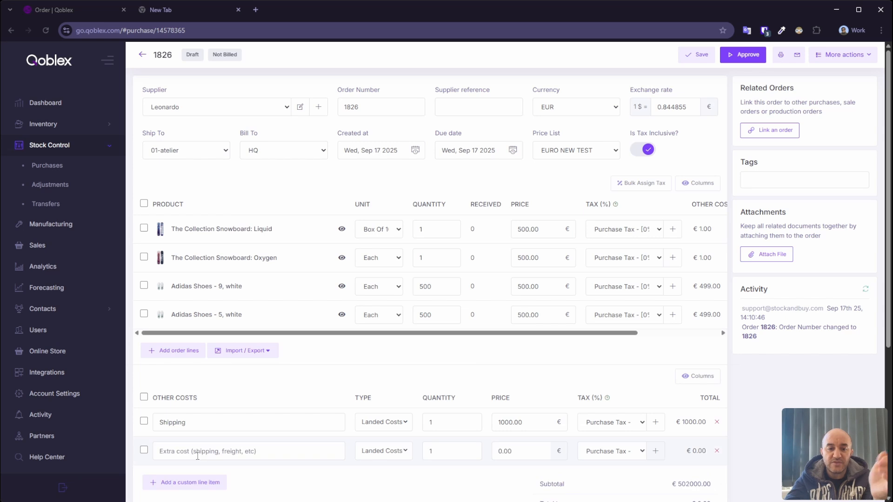
text(Cutsoms)
key(BackSpace)
key(BackSpace)
key(BackSpace)
key(BackSpace)
key(BackSpace)
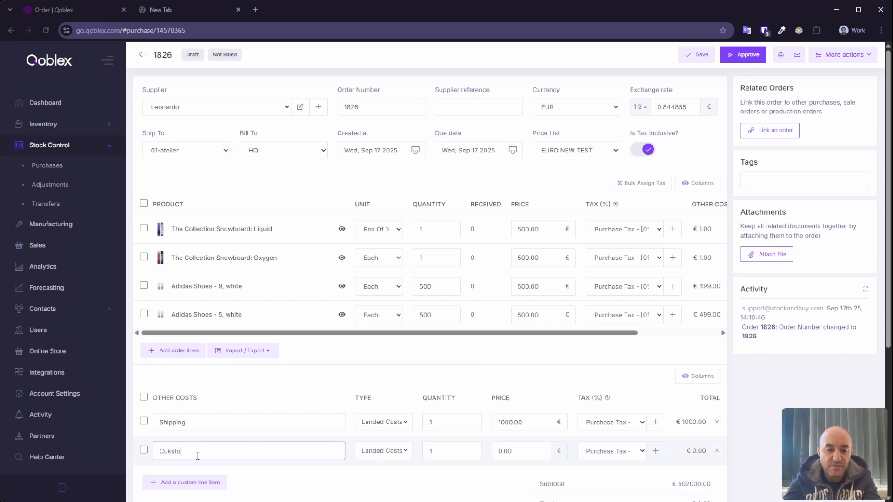
text(stoms VAT)
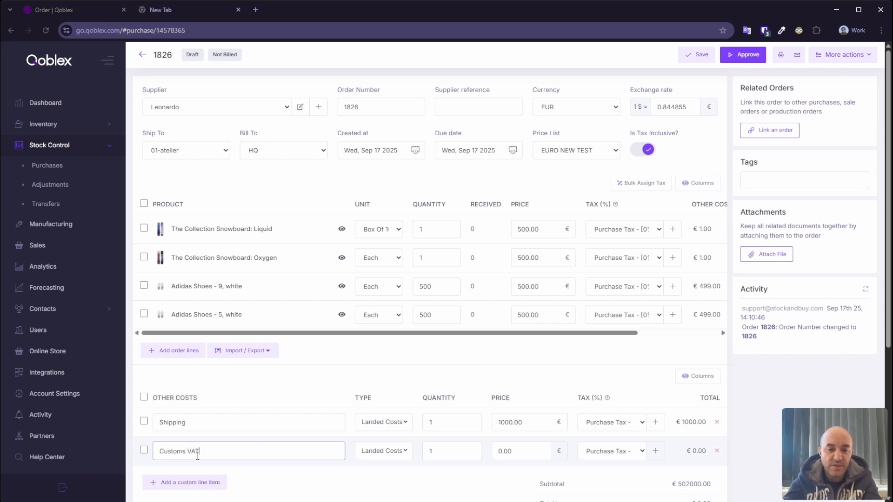
- Set the Customs VAT line's type to Expenses and its price to 4000 EUR, and save the order
click(381, 452)
click(379, 370)
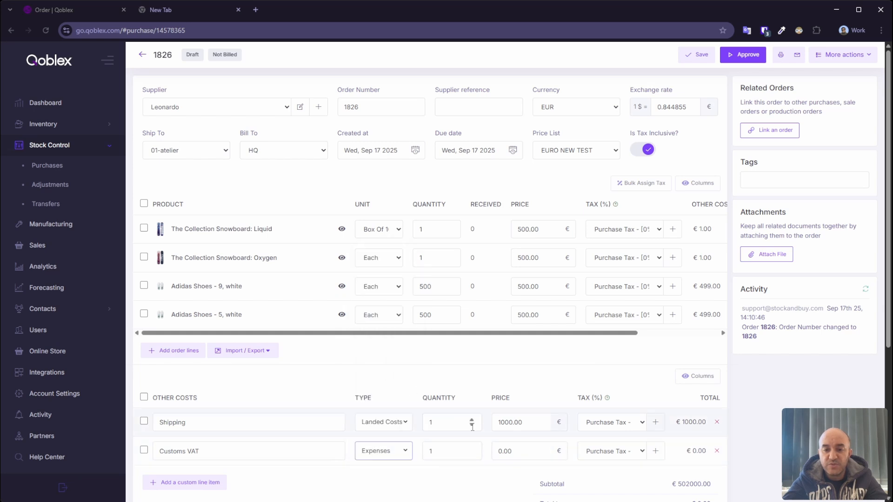
click(516, 452)
key(BackSpace)
key(BackSpace)
key(BackSpace)
key(BackSpace)
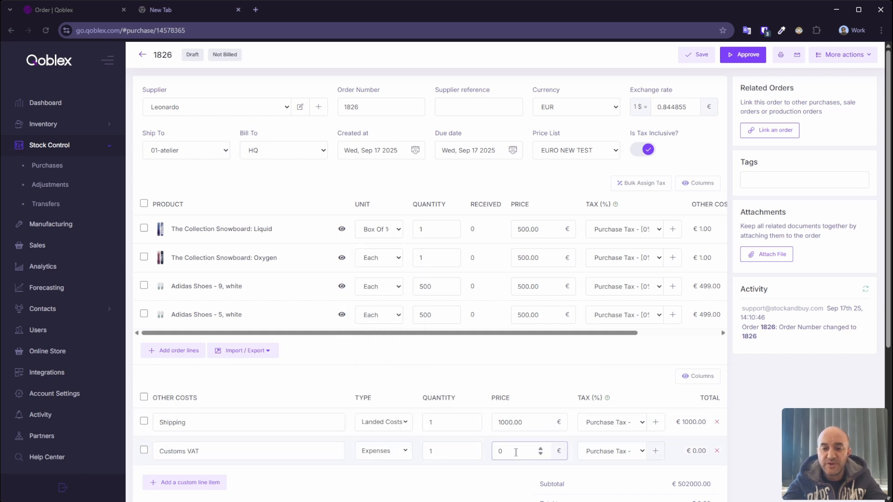
text(4000)
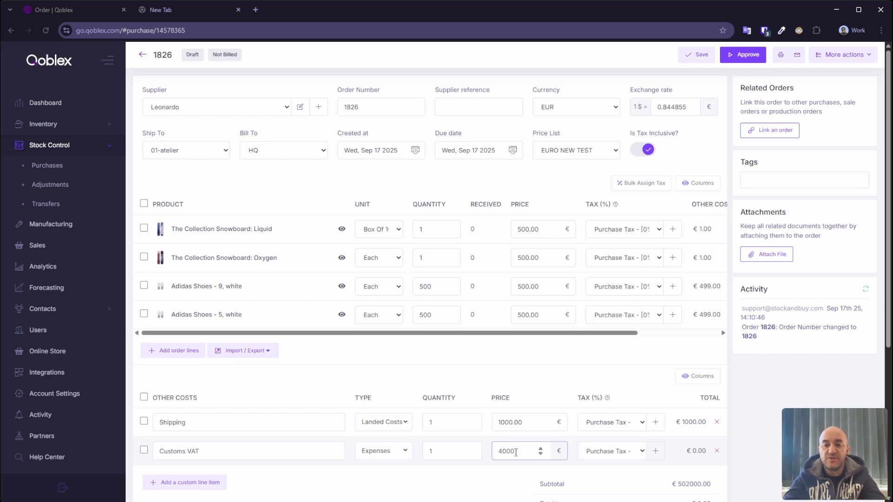
click(701, 54)
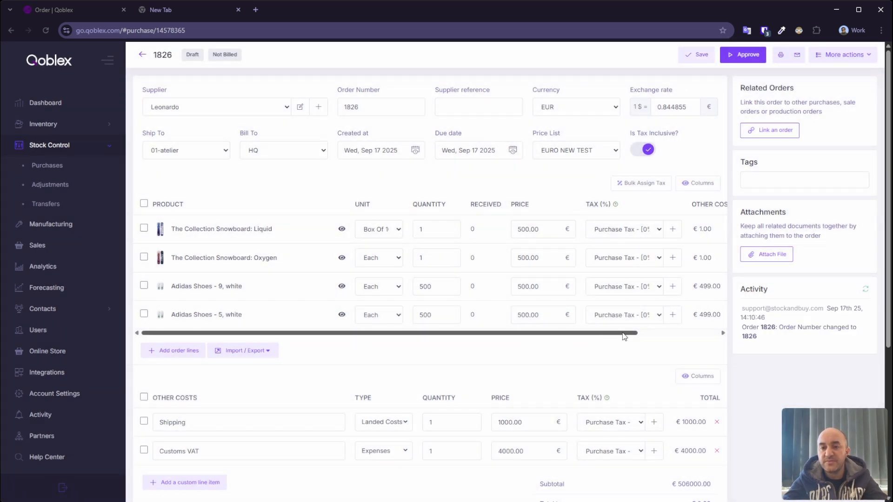
drag(629, 334, 716, 336)
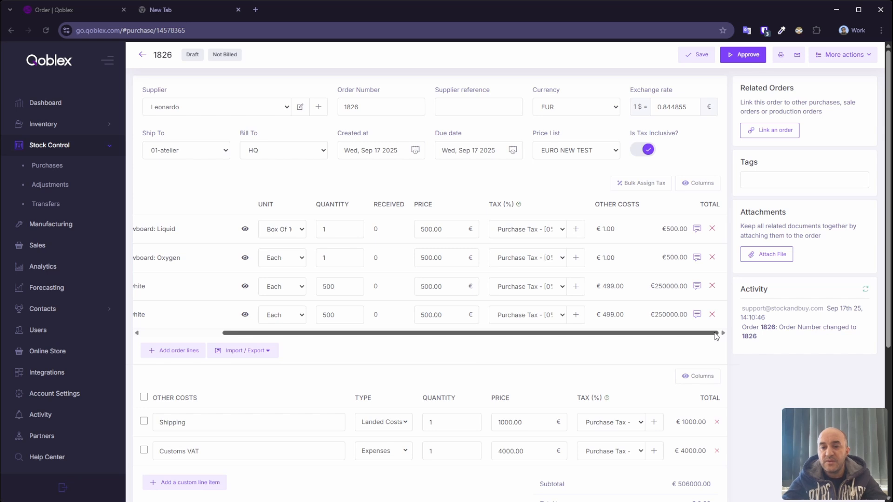
- Add the tag BACKORDERS to the purchase order
click(764, 183)
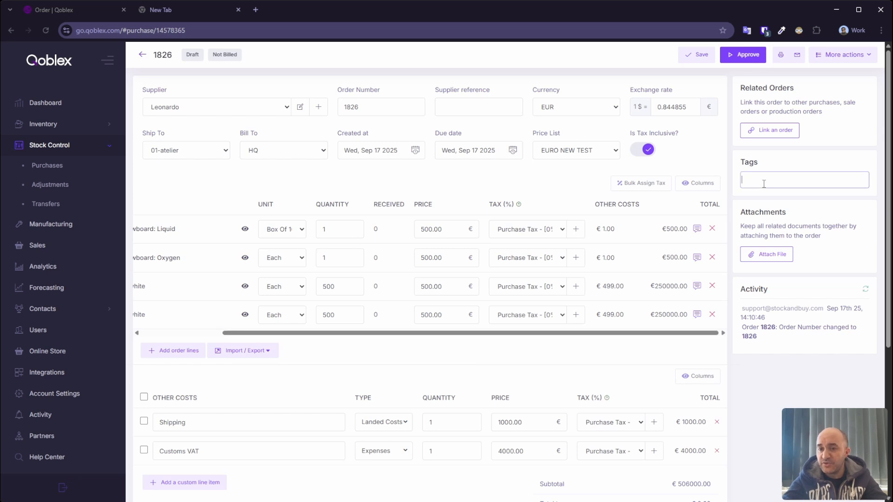
text(BA)
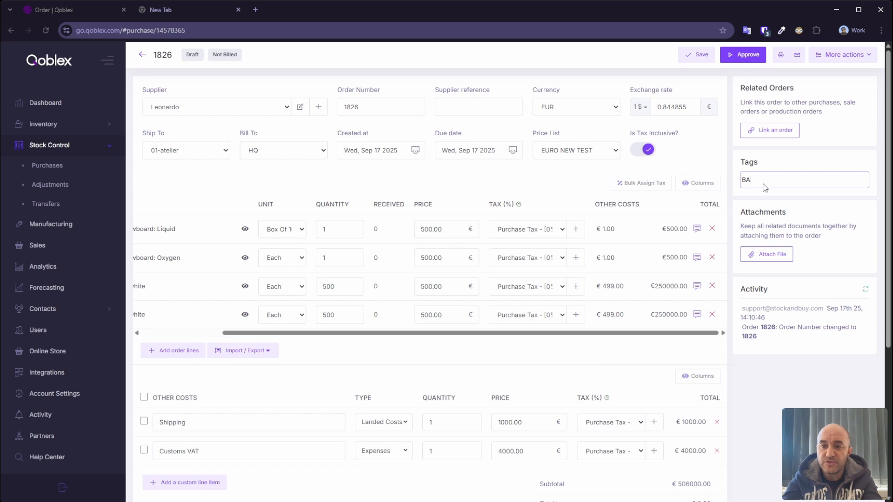
text(CKORDERS)
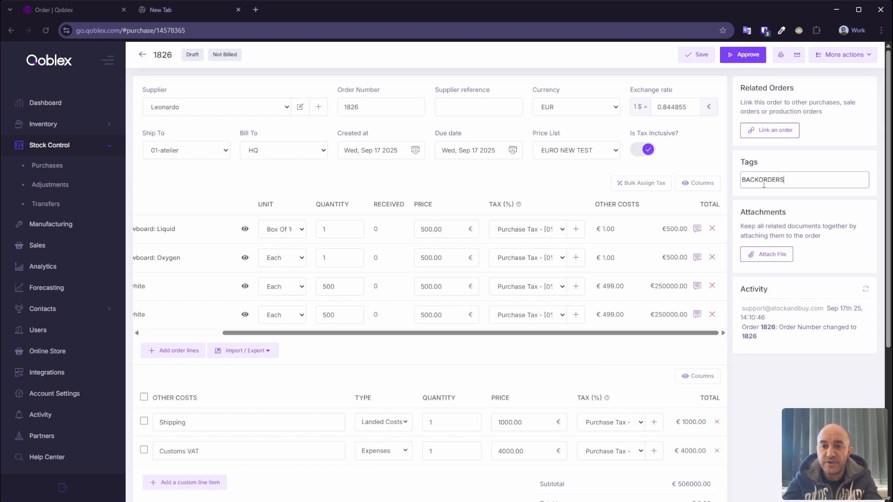
key(Return)
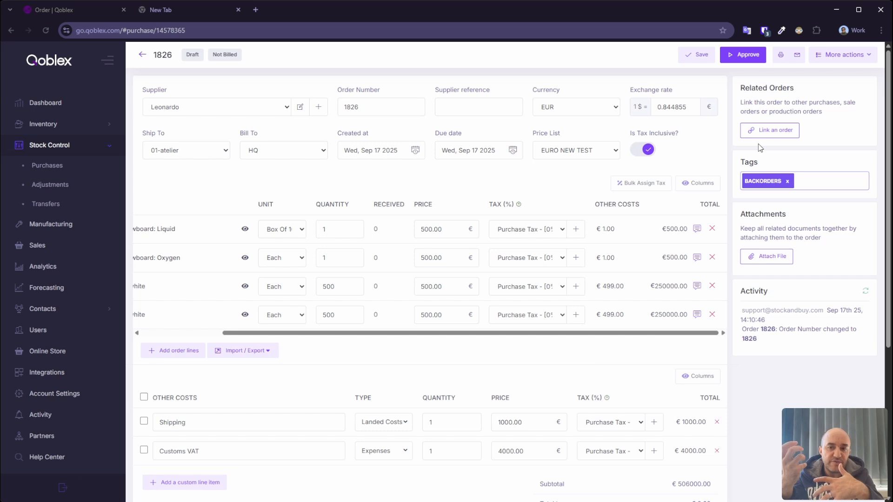
- Search the orders to link for "SO" and select the two production orders created on Feb 27, 2023
click(763, 132)
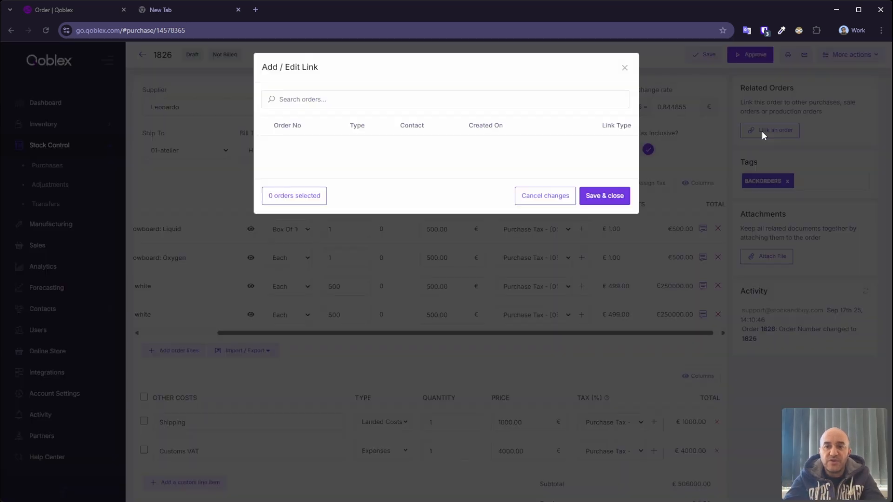
click(334, 91)
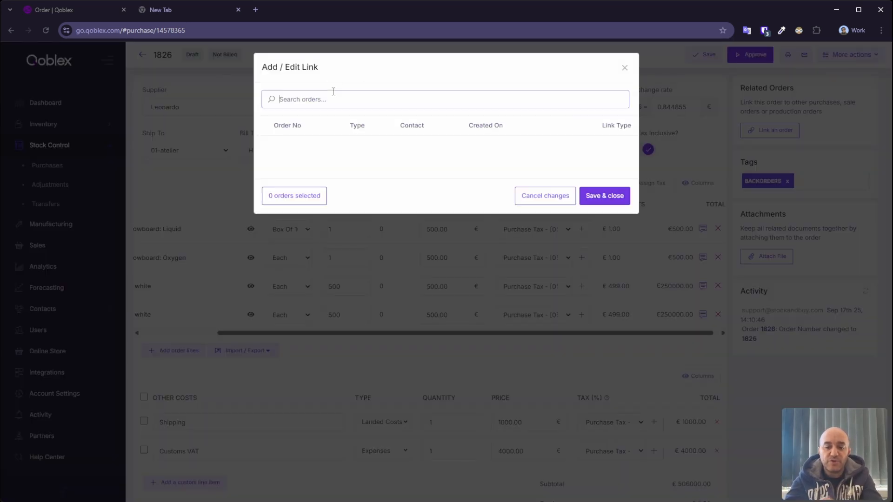
text(SO)
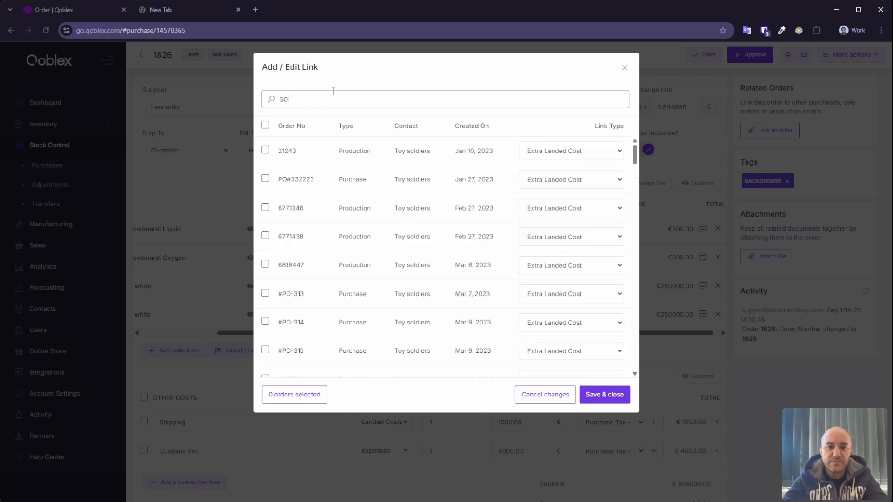
click(265, 207)
click(265, 236)
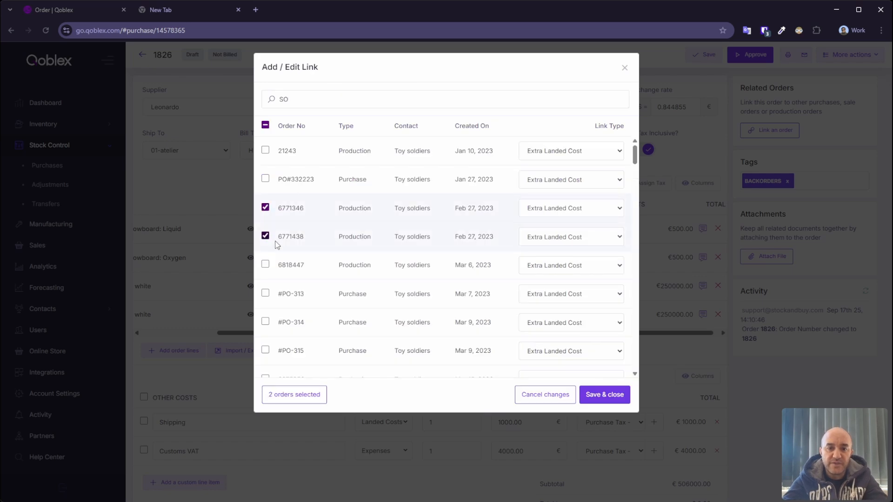
- Set the link type of both selected production orders to Back order, and save the links
click(545, 208)
click(538, 237)
click(538, 237)
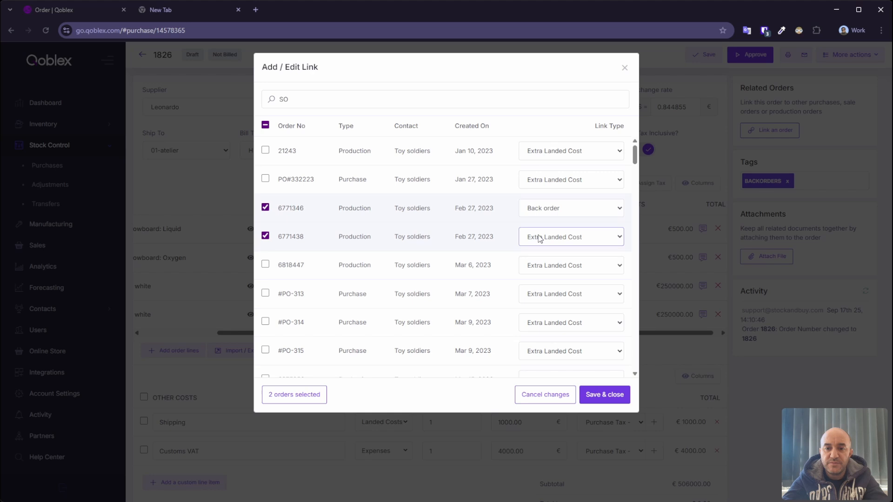
click(538, 264)
click(603, 394)
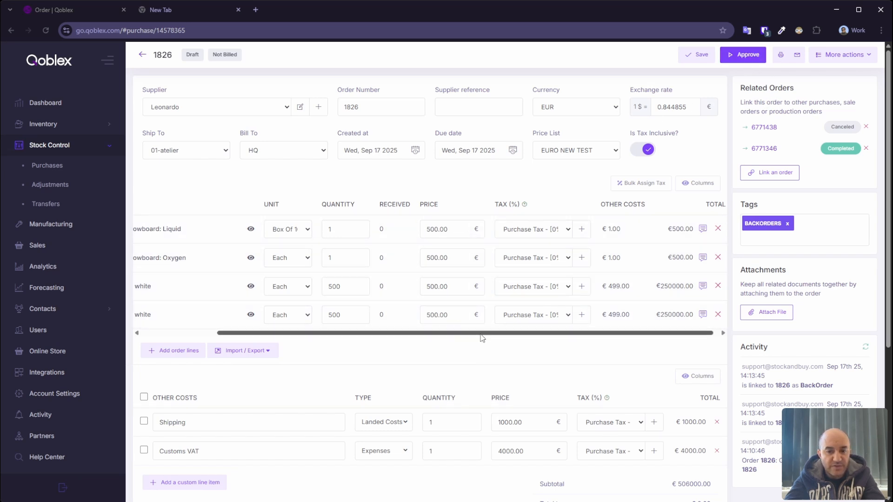
- Review the purchase order's product lines and approve the order
drag(481, 335, 354, 339)
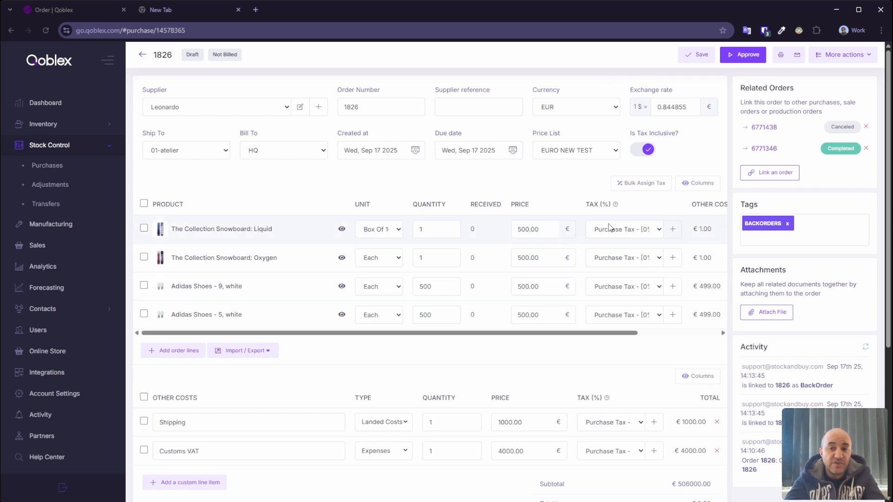
click(744, 54)
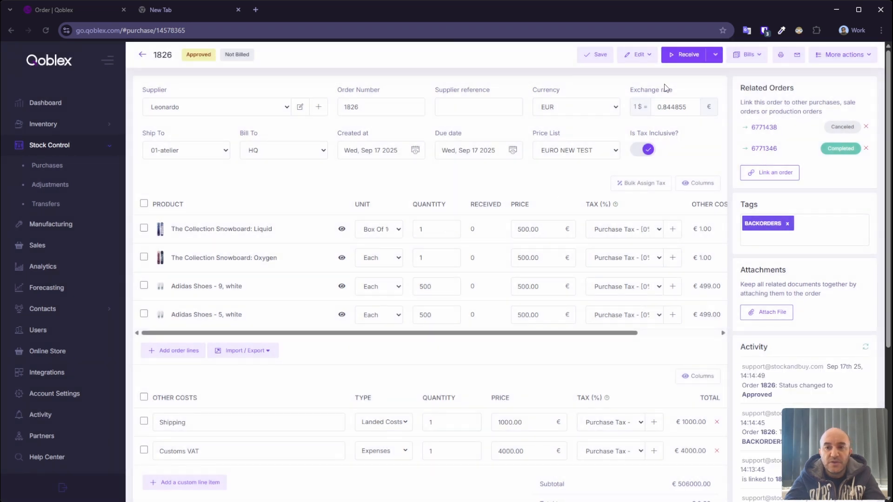
click(637, 61)
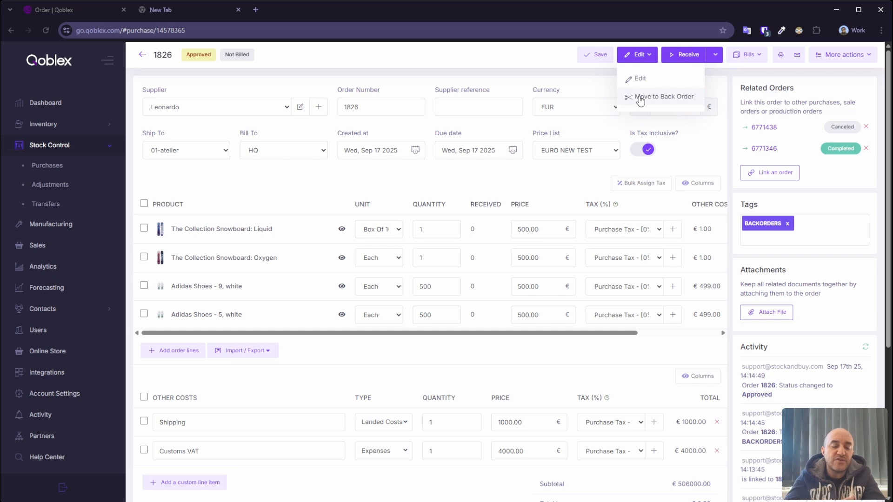
click(416, 187)
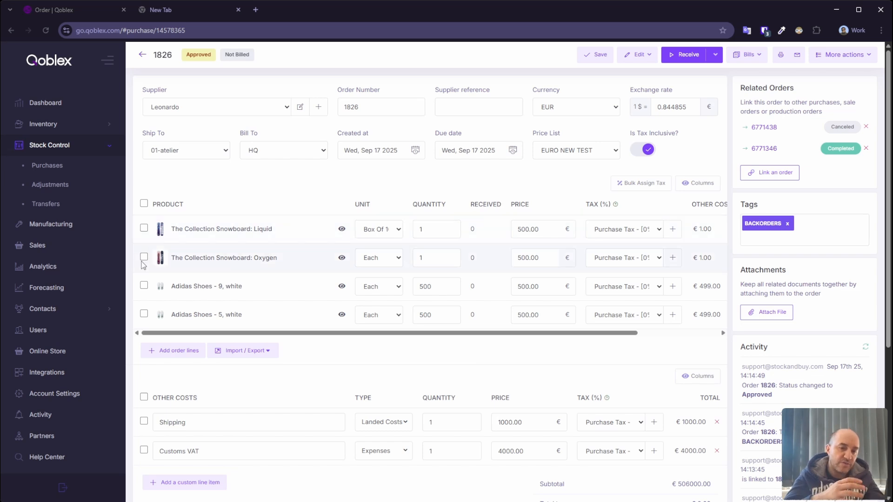
click(639, 58)
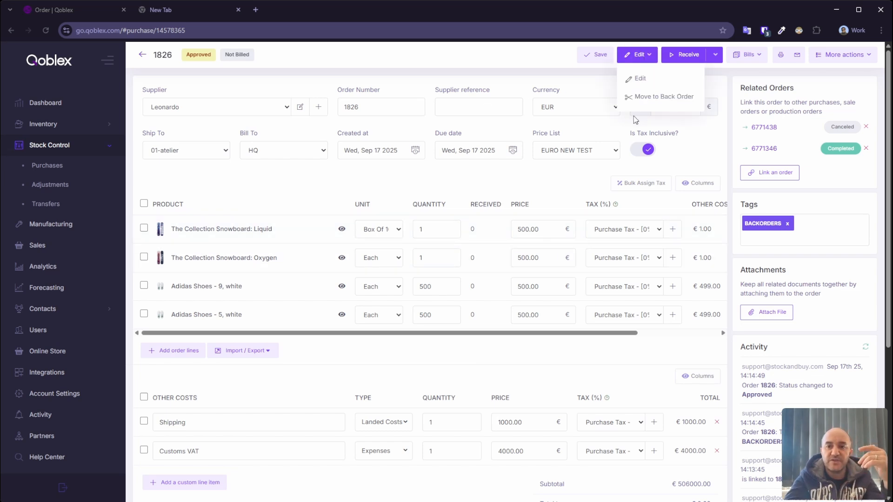
click(564, 91)
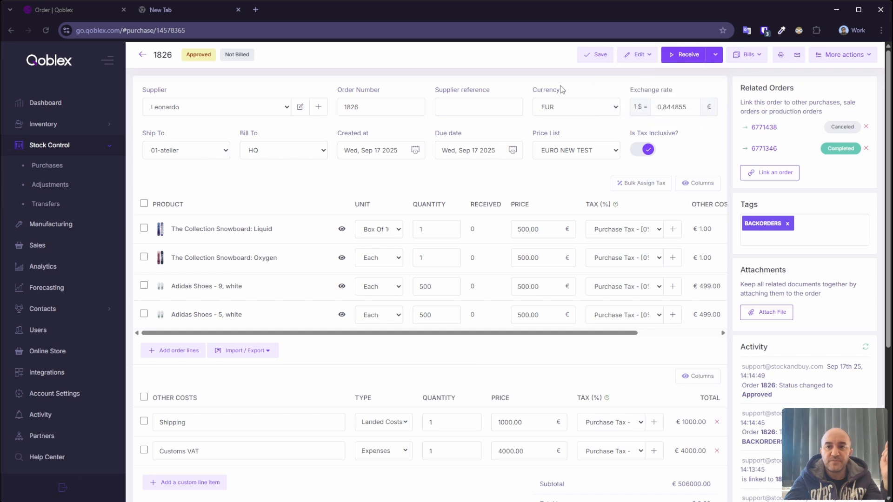
- Prepare to print the purchase order with the TEST PURCHASE TEST template, and cancel without printing
click(781, 56)
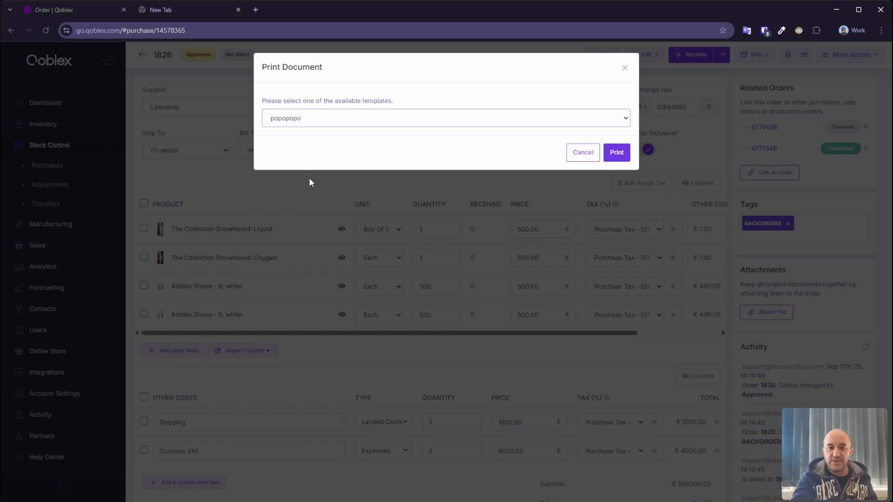
key(Down)
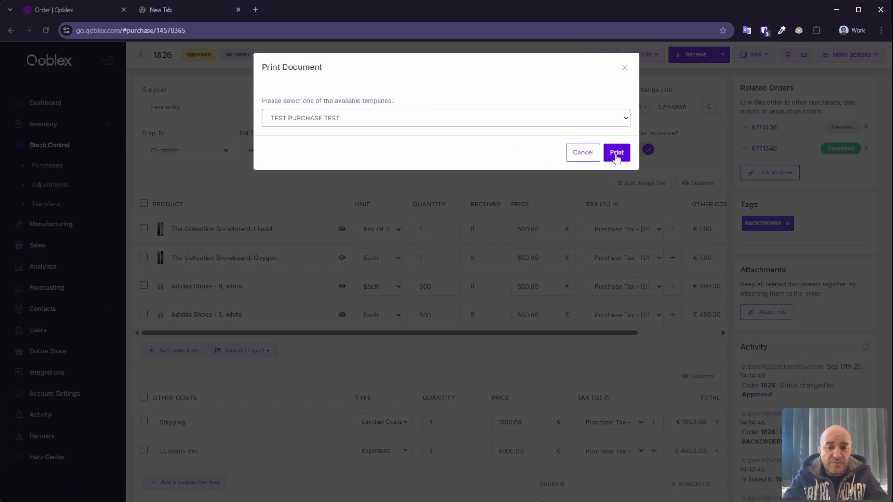
click(583, 153)
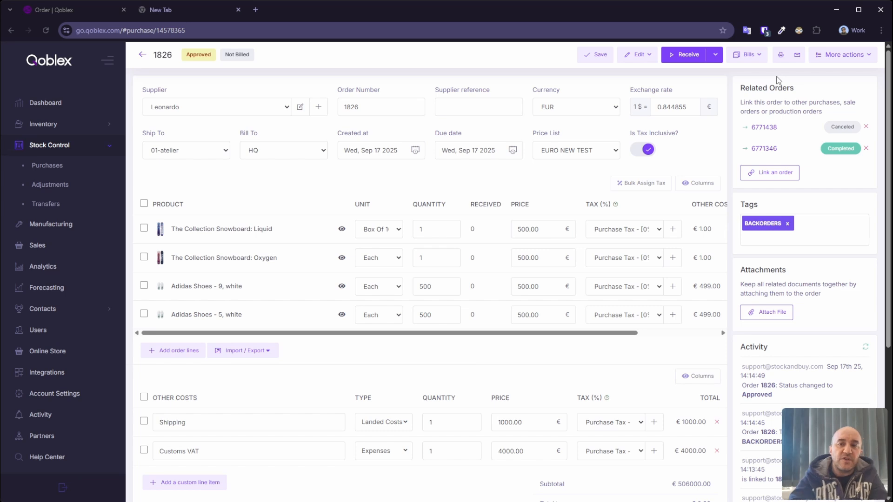
- Prepare an email of the purchase order with the PO COMMENTS TEST template for the PDF attachment, review its message, and close it without sending
click(797, 56)
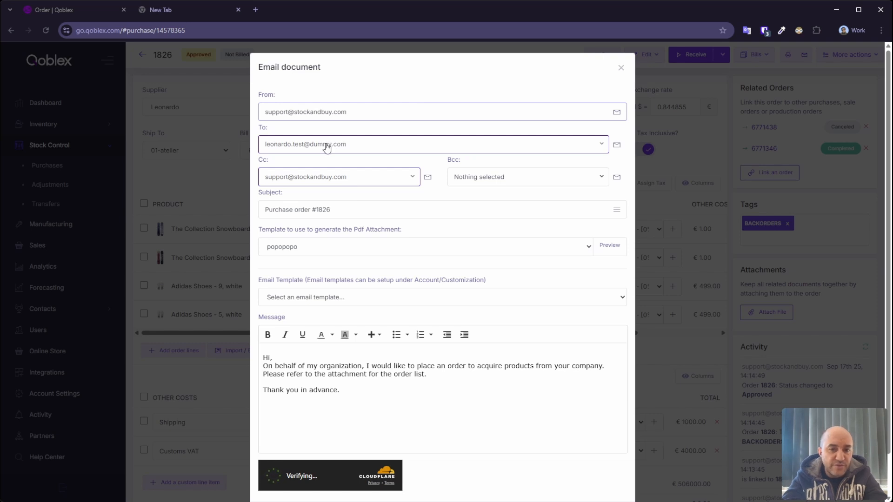
click(338, 178)
click(338, 178)
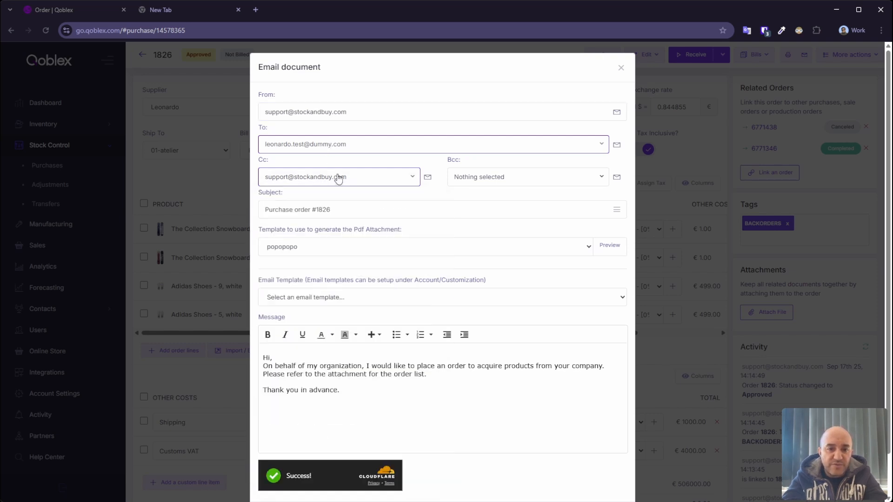
click(354, 210)
click(311, 252)
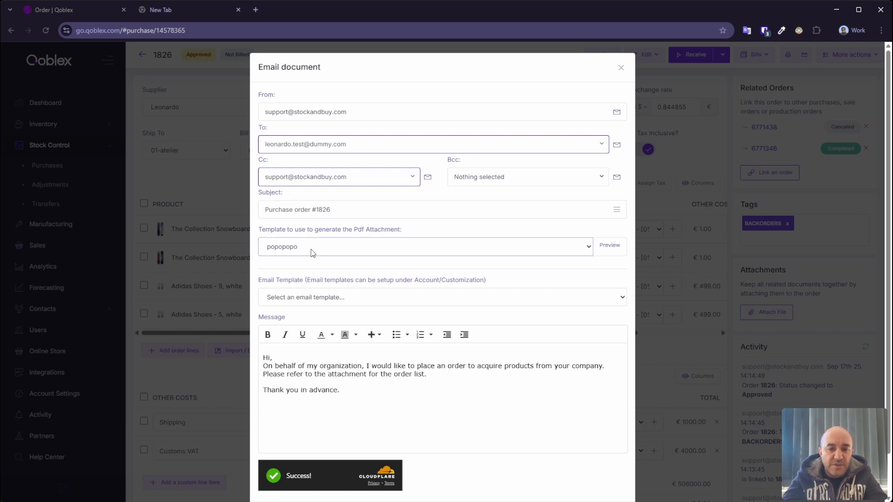
click(295, 345)
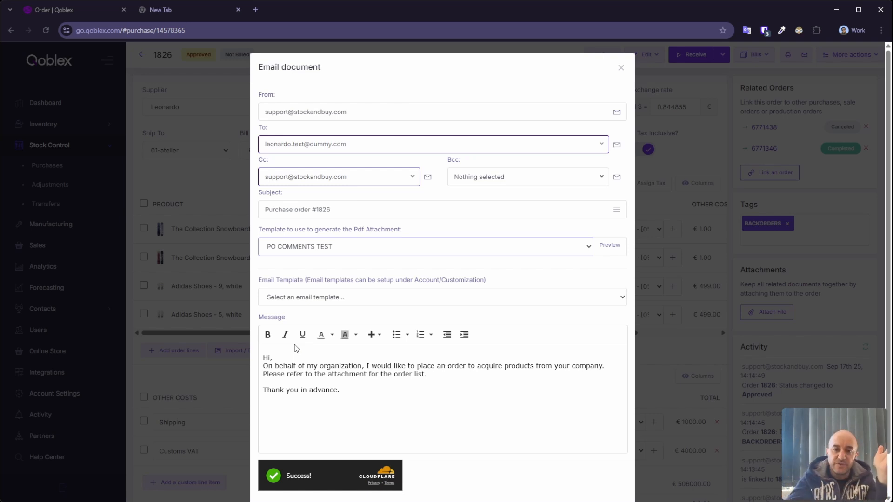
click(298, 298)
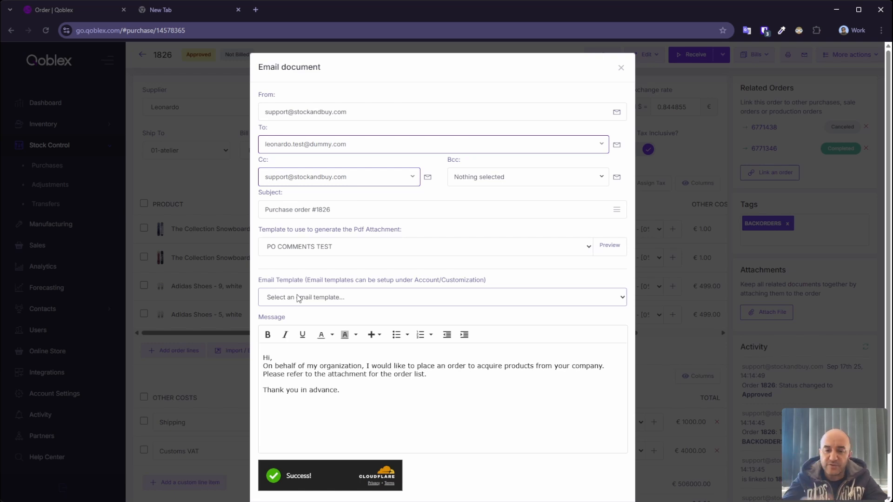
click(340, 390)
drag(339, 390, 263, 366)
click(301, 365)
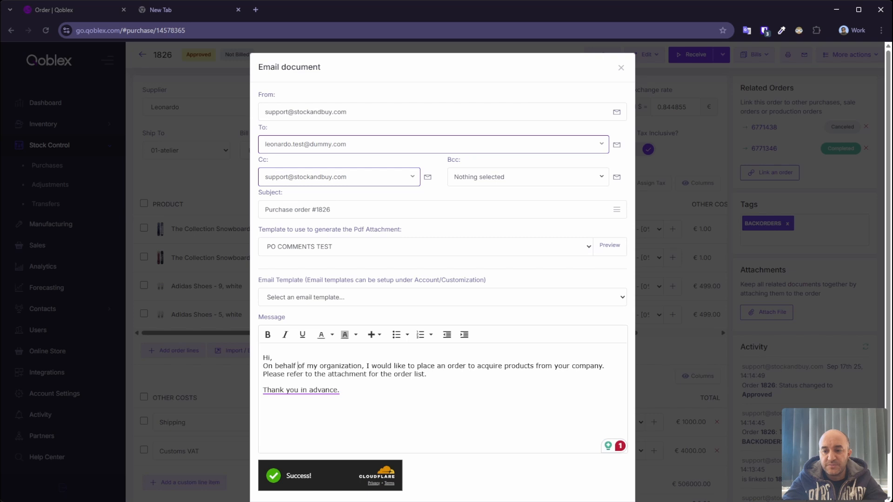
scroll(561, 409, down, 1)
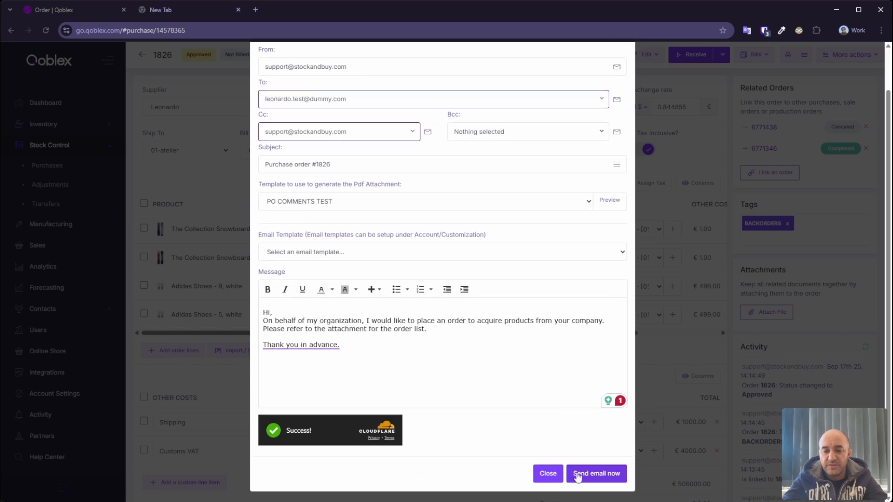
click(549, 478)
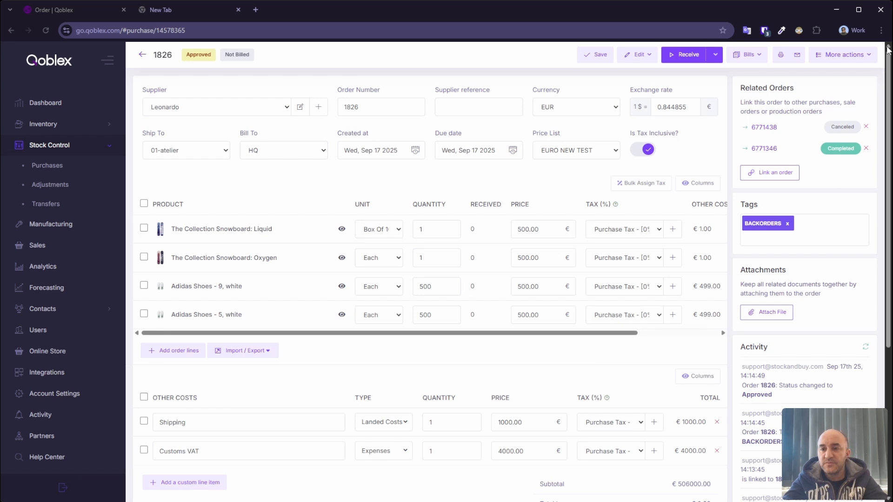
click(856, 57)
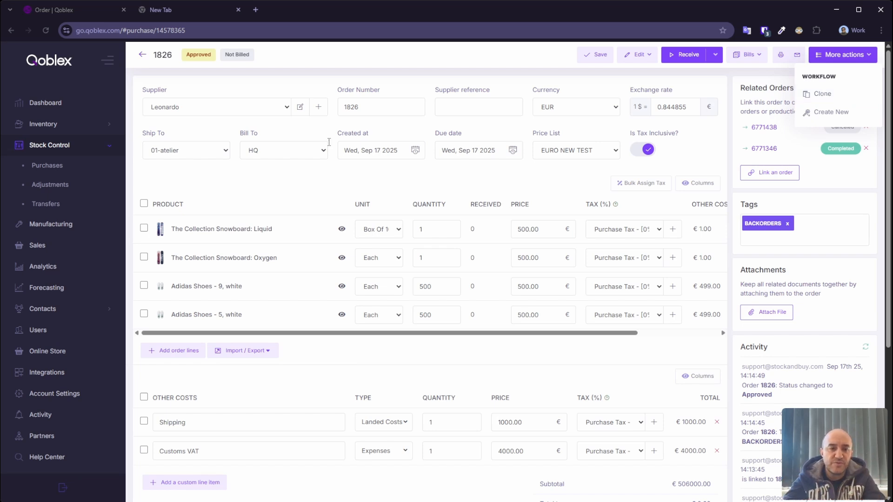
click(71, 148)
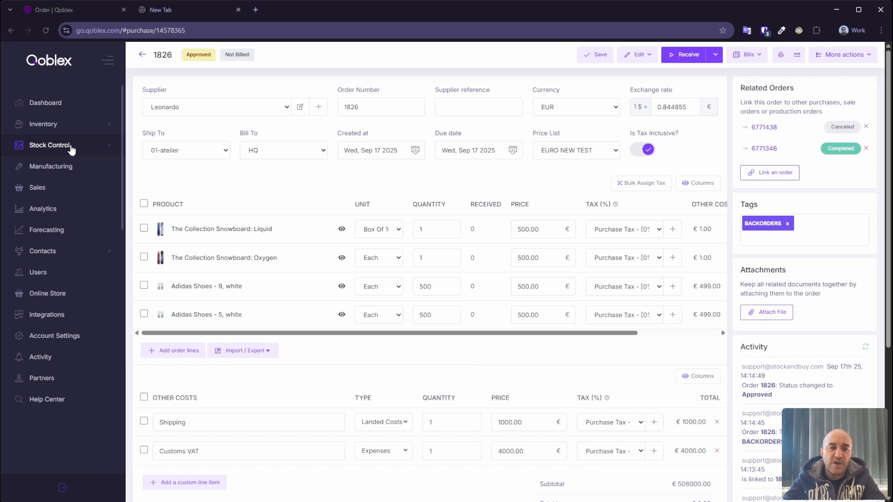
- In the sales orders list, select the Awaiting Stock order dated Sep 17, 2025 and the first three Awaiting Stock orders dated Sep 16, 2025
click(48, 190)
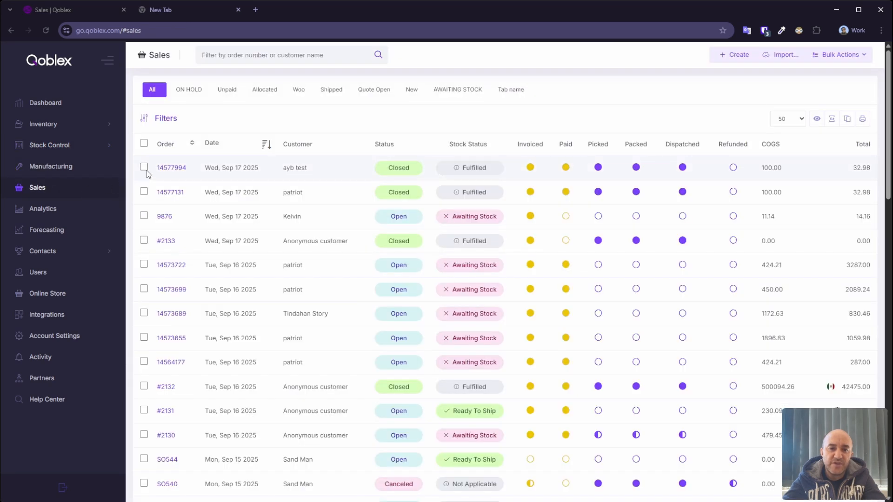
click(144, 216)
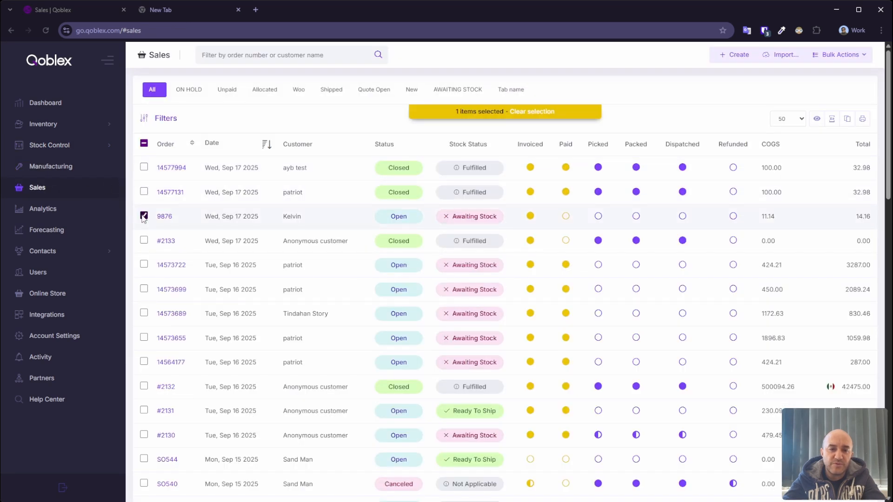
click(144, 264)
click(144, 289)
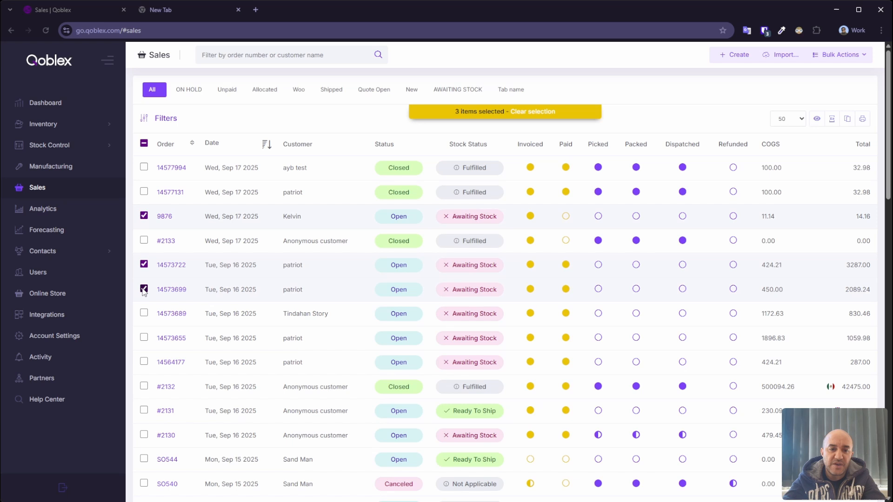
click(144, 313)
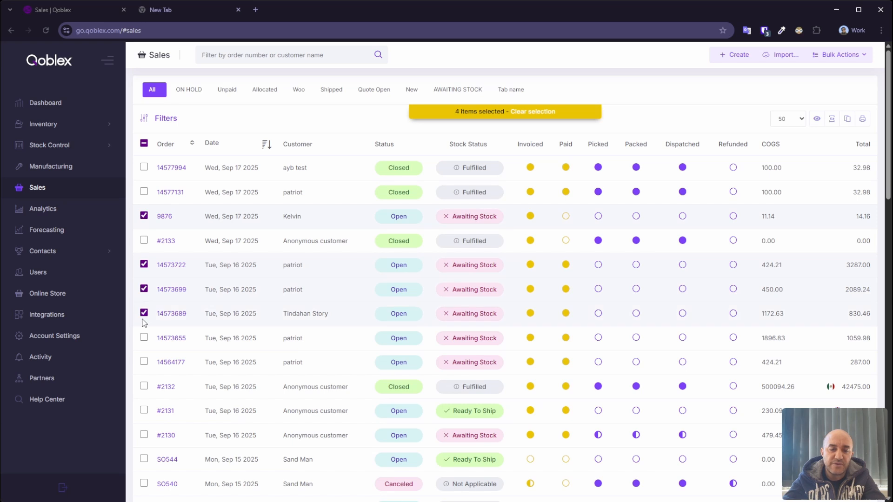
- Start generating purchase orders from the selected sales orders, review the proposed orders, and cancel without creating them
click(840, 54)
click(811, 279)
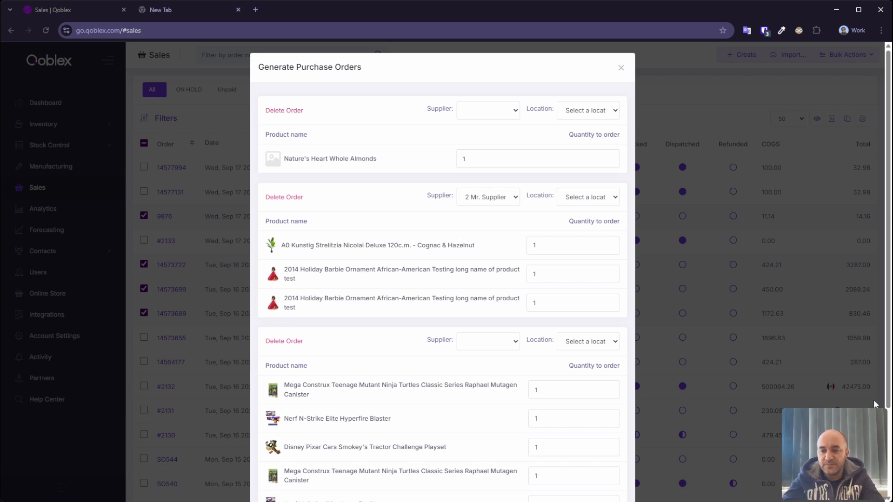
scroll(876, 405, down, 2)
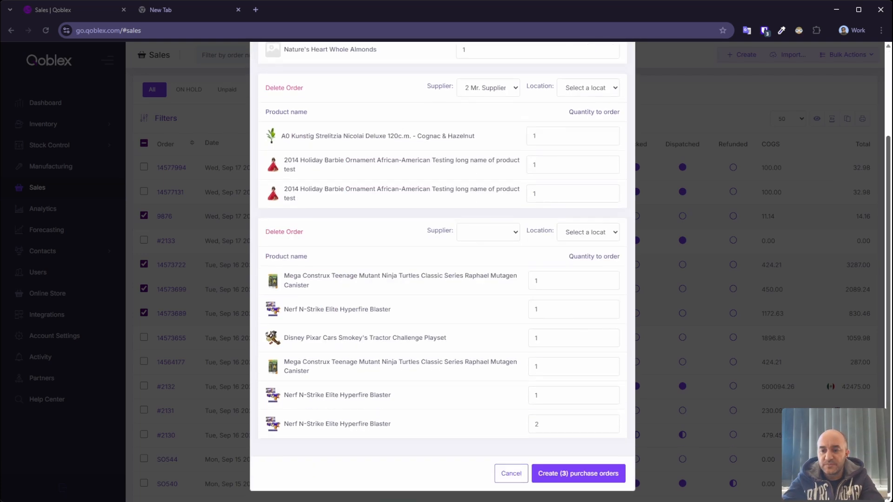
click(521, 474)
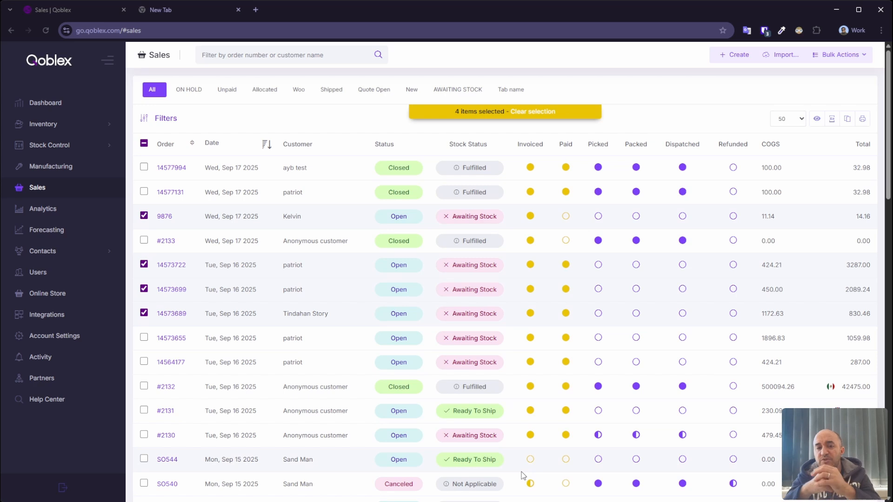